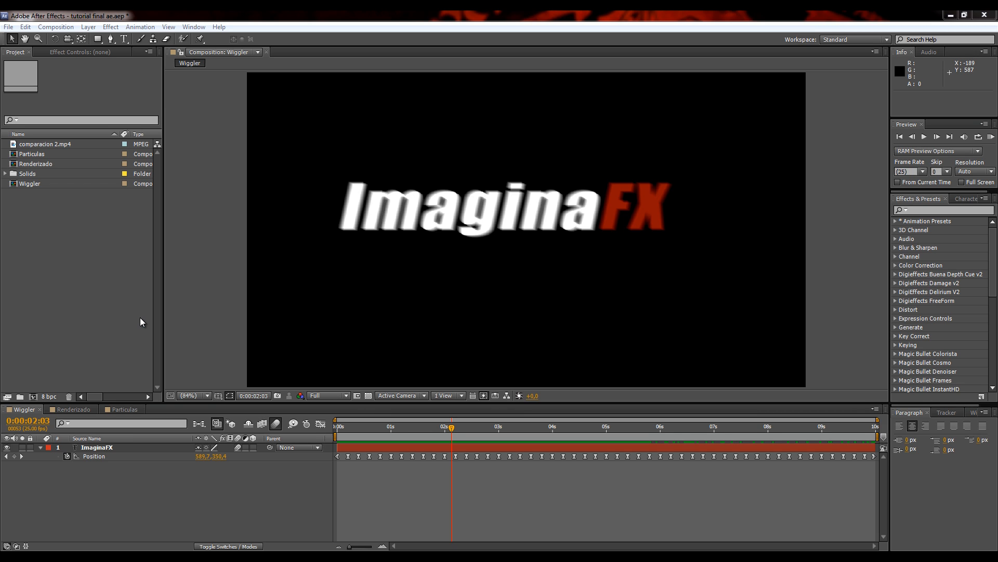
Play a RAM preview of the Wiggler composition, closing the open Messenger windows along the way
{"action": "left_click", "coordinate": [337, 11]}
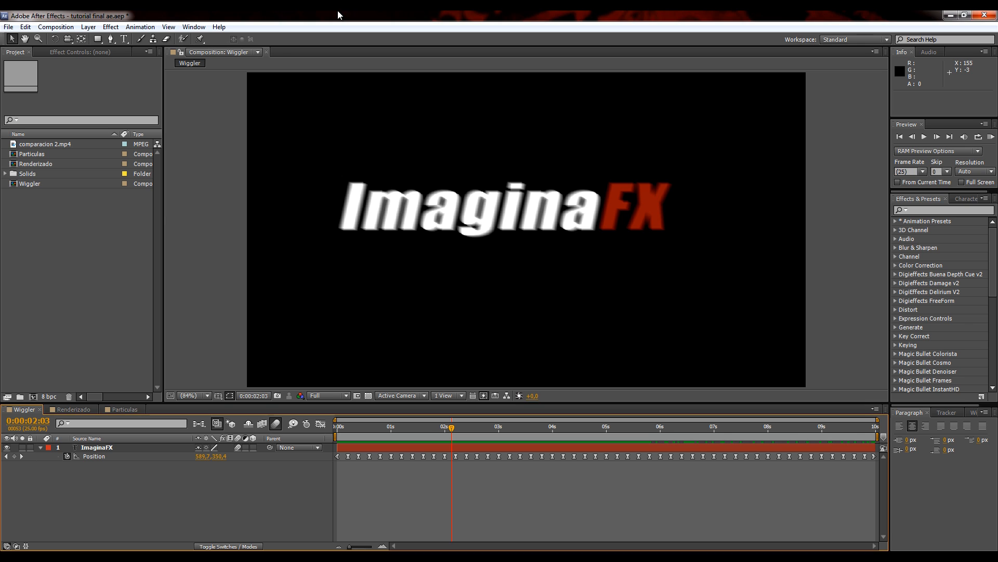
{"action": "key", "text": "KP_0"}
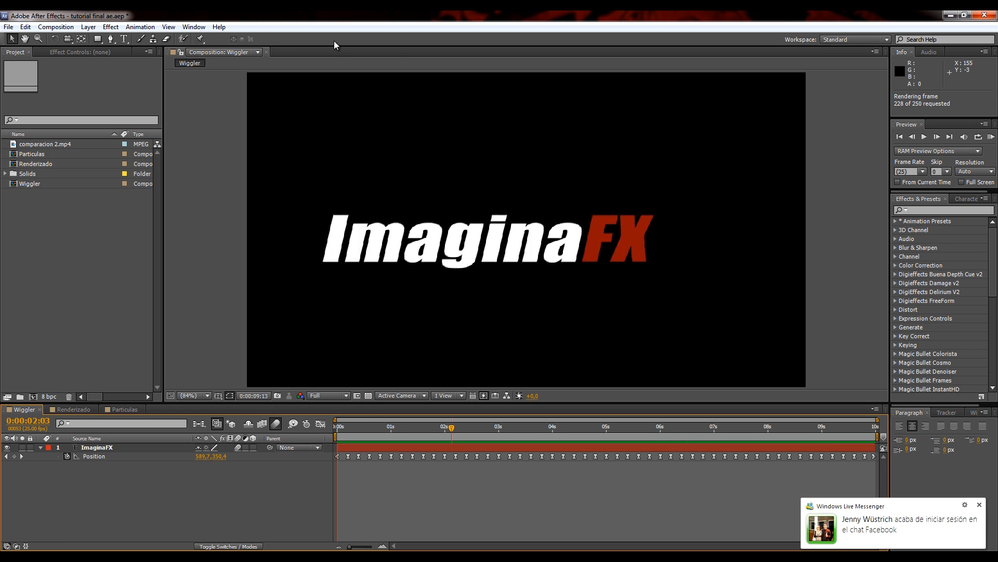
{"action": "right_click", "coordinate": [94, 557]}
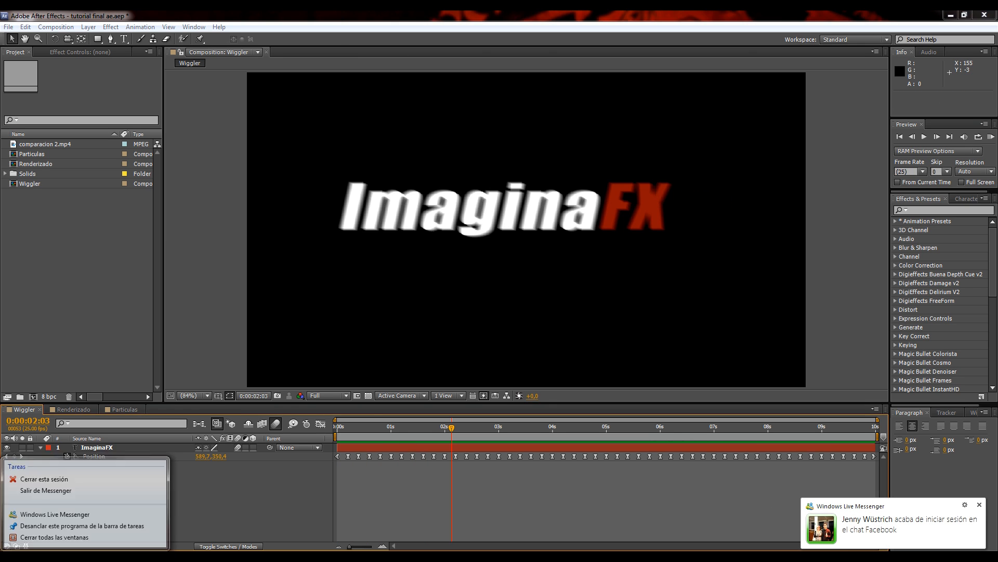
{"action": "left_click", "coordinate": [102, 533]}
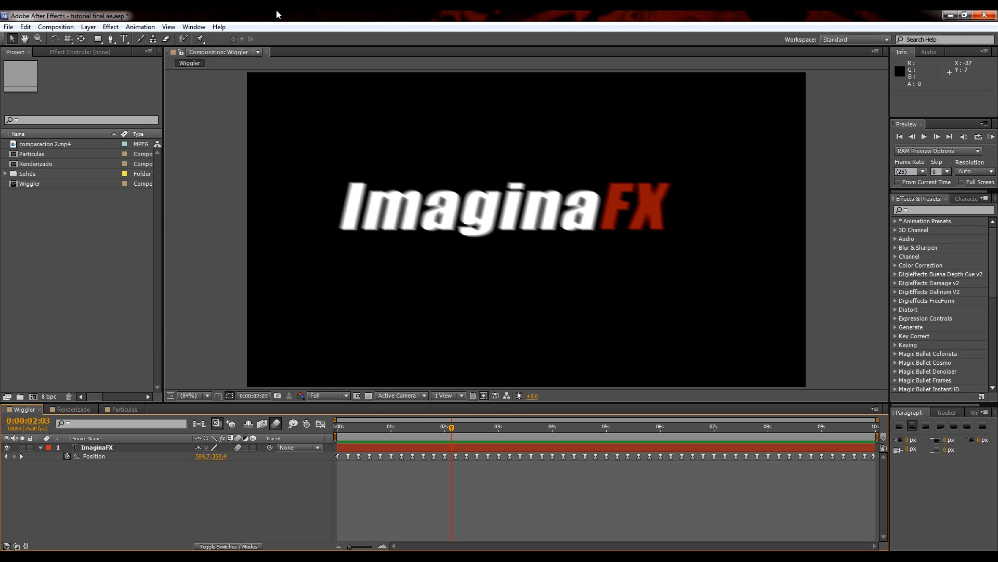
{"action": "key", "text": "KP_0"}
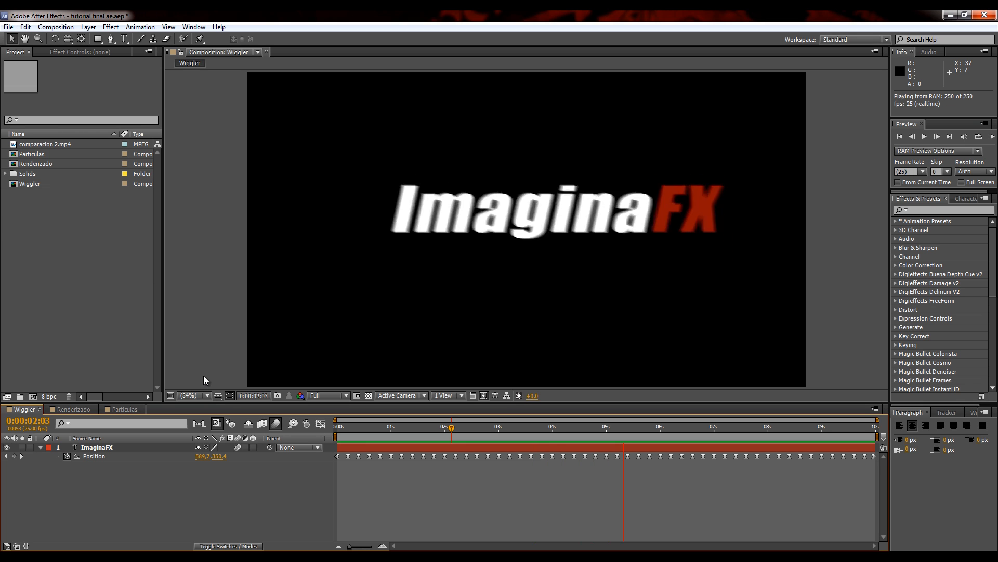
{"action": "key", "text": "space"}
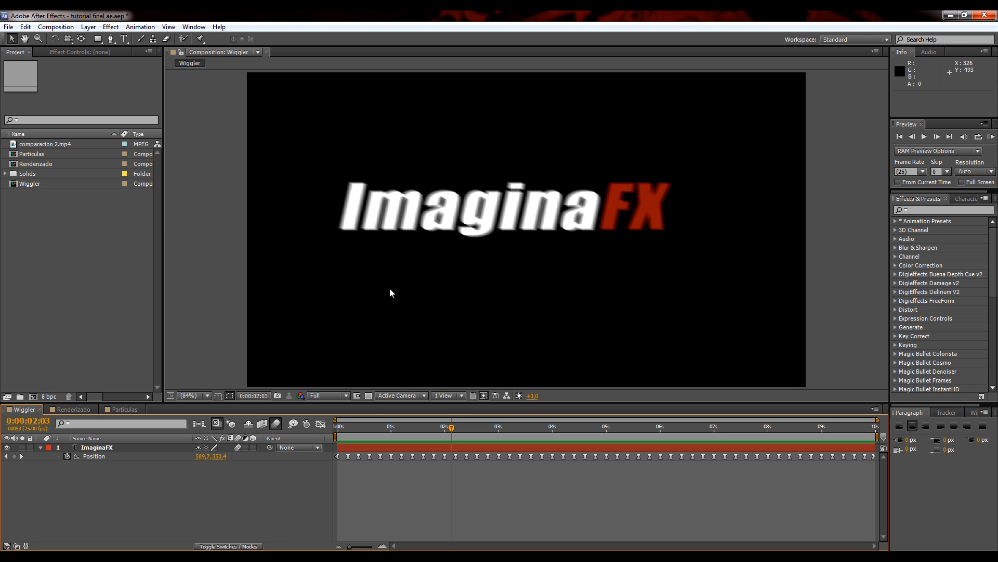
Bring up the Wiggler panel and check its entry in the list of available panels
{"action": "left_click", "coordinate": [971, 411]}
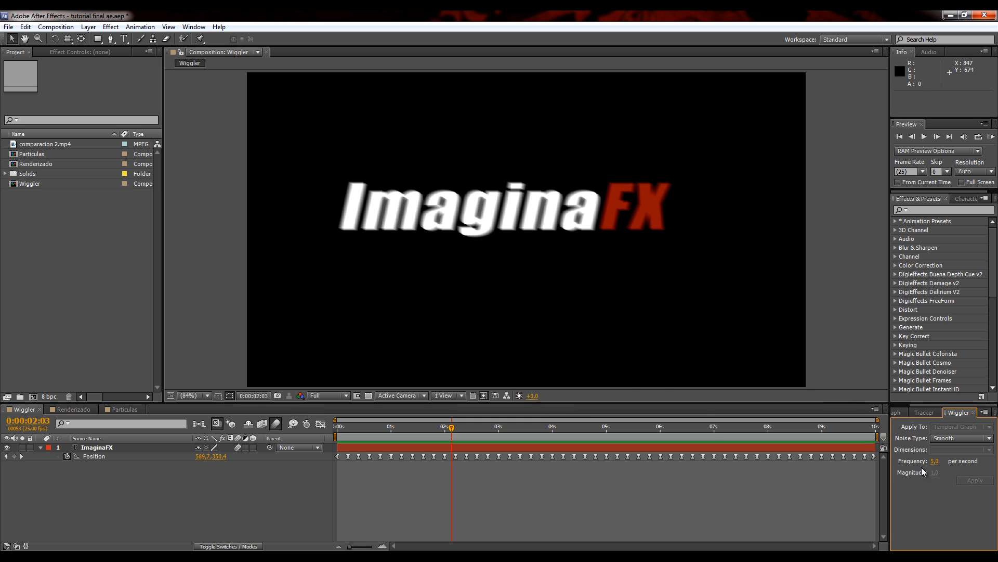
{"action": "left_click", "coordinate": [192, 27]}
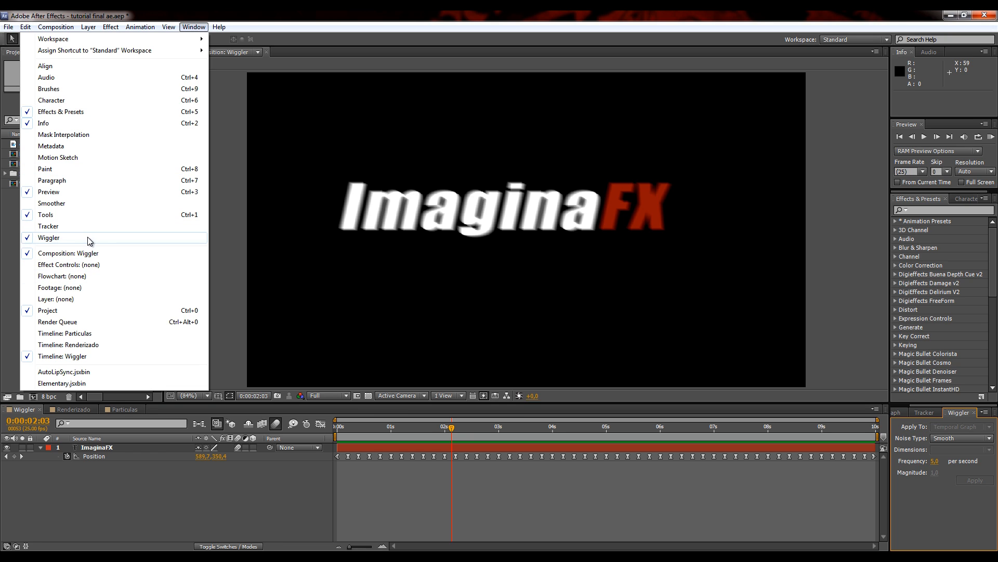
{"action": "left_click", "coordinate": [868, 341]}
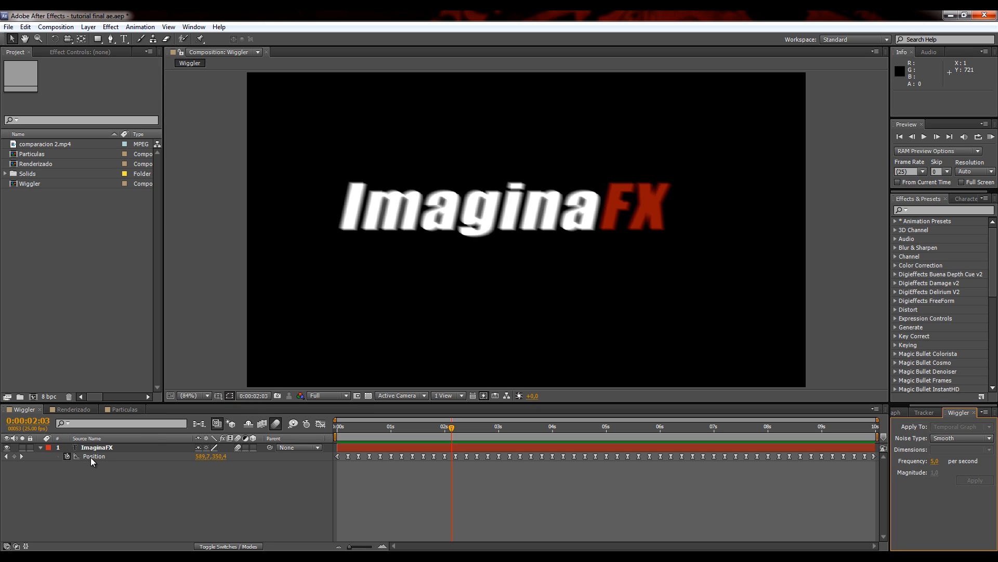
Remove all Position keyframes from the ImaginaFX layer and return the playhead to 0:00:00:00
{"action": "left_click", "coordinate": [67, 457]}
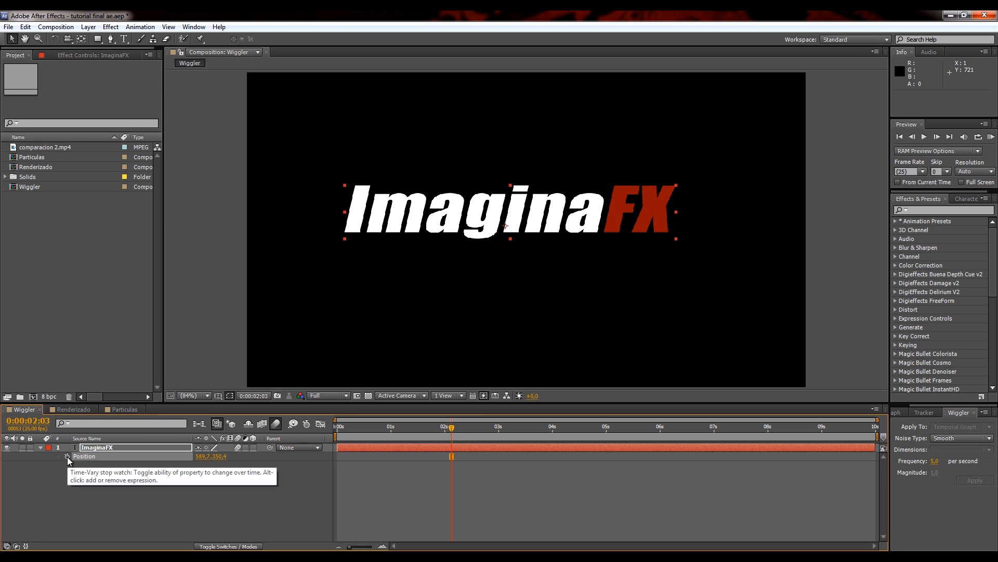
{"action": "left_click", "coordinate": [498, 239]}
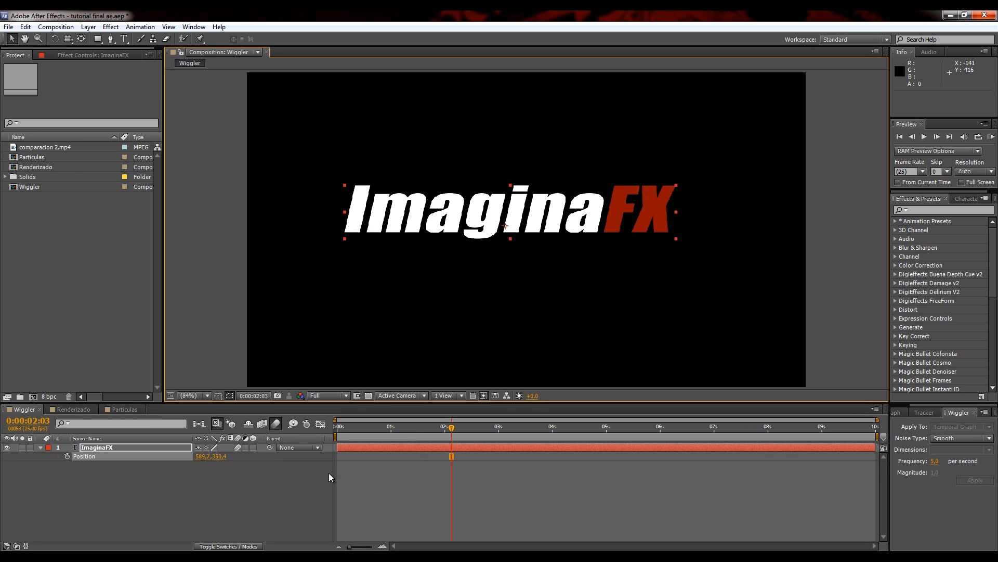
{"action": "left_click_drag", "start_coordinate": [451, 427], "coordinate": [264, 433]}
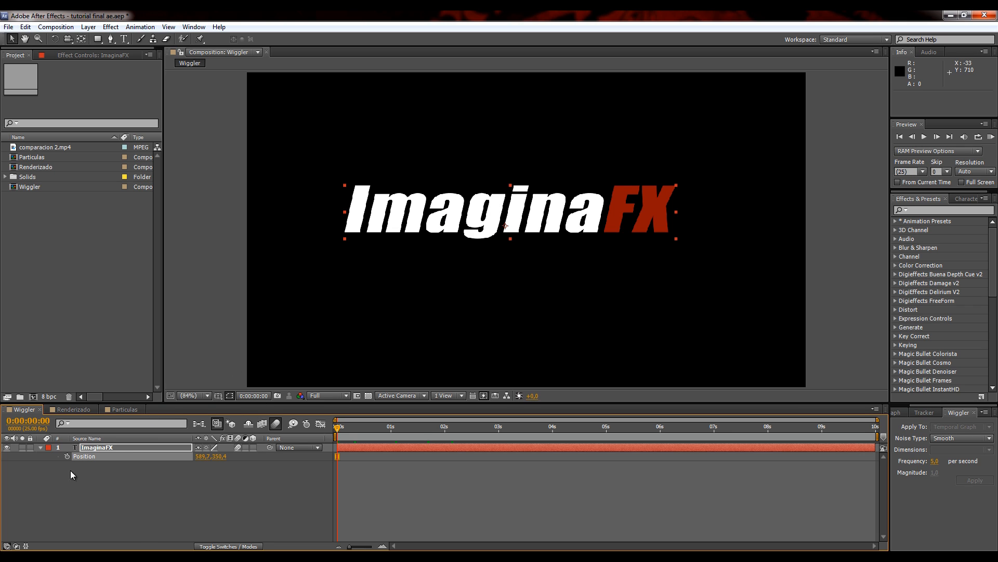
Expand the ImaginaFX layer's Transform properties and set its horizontal Position to 605,7
{"action": "left_click", "coordinate": [110, 451]}
{"action": "left_click", "coordinate": [40, 448]}
{"action": "left_click", "coordinate": [40, 448]}
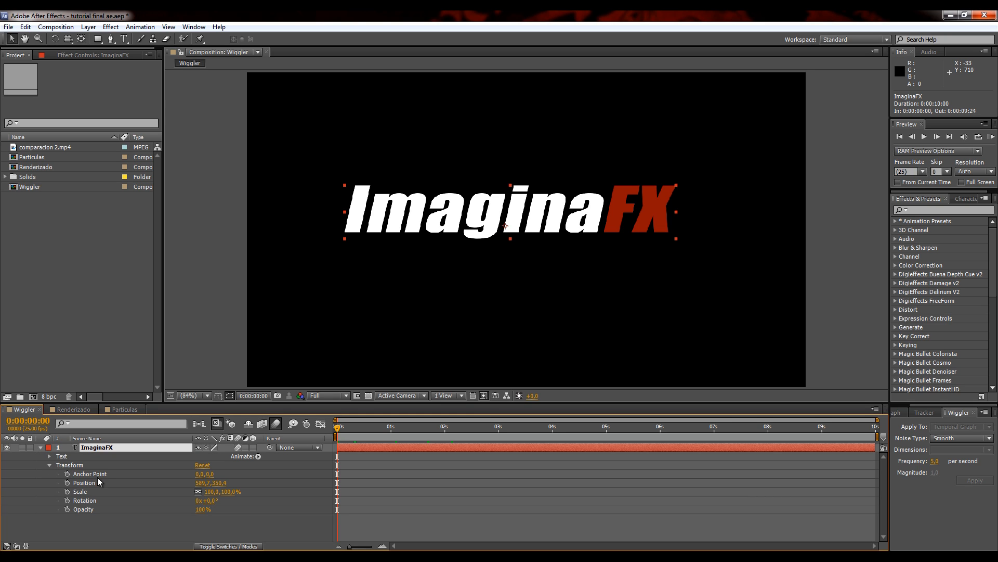
{"action": "left_click", "coordinate": [82, 483]}
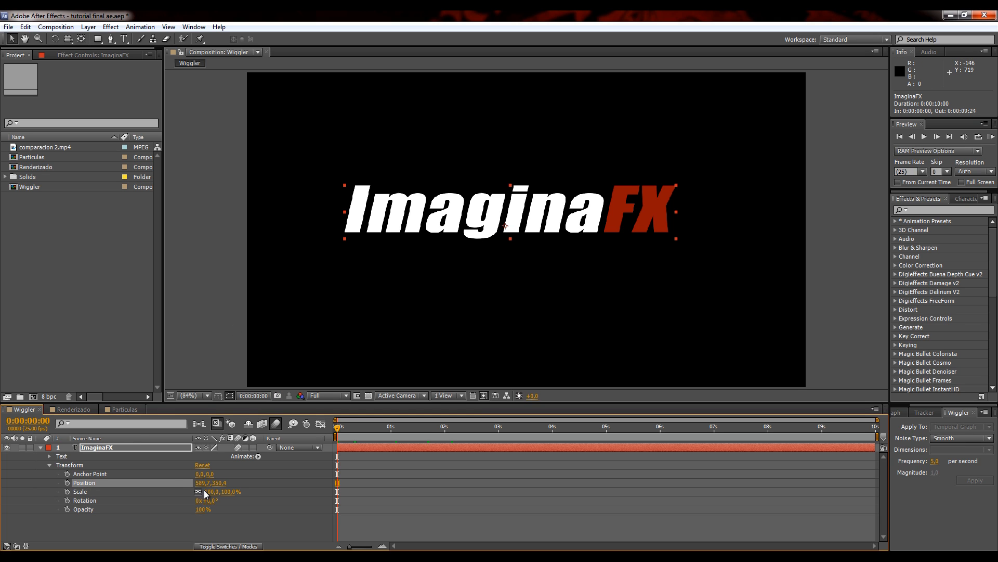
{"action": "mouse_move", "coordinate": [202, 483]}
{"action": "left_mouse_down"}
{"action": "mouse_move", "coordinate": [236, 483]}
{"action": "mouse_move", "coordinate": [206, 480]}
{"action": "left_mouse_up"}
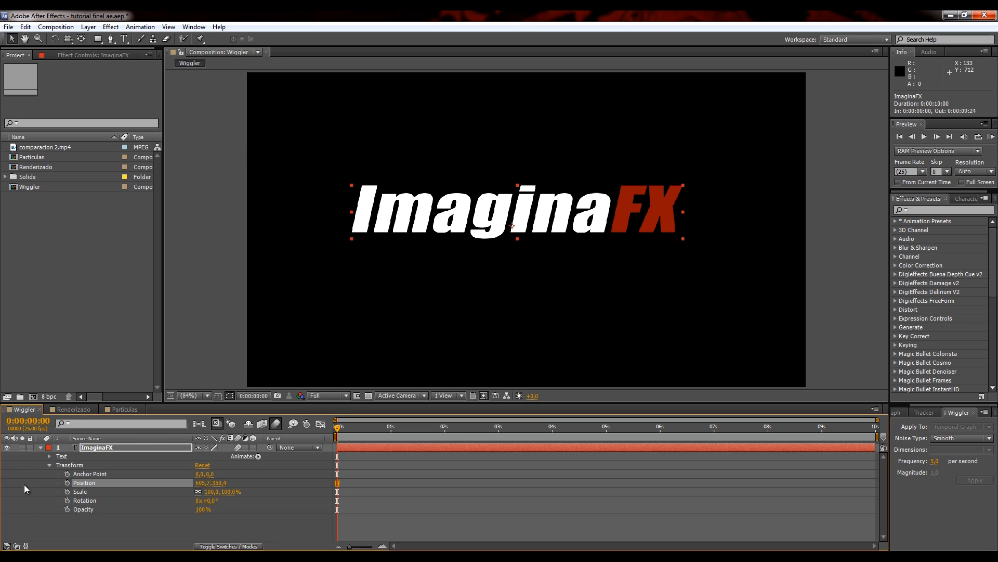
Keyframe the ImaginaFX layer's Position at 0:00:00:00 and 0:00:09:24, keeping the same value, and return to the start
{"action": "left_click", "coordinate": [67, 483]}
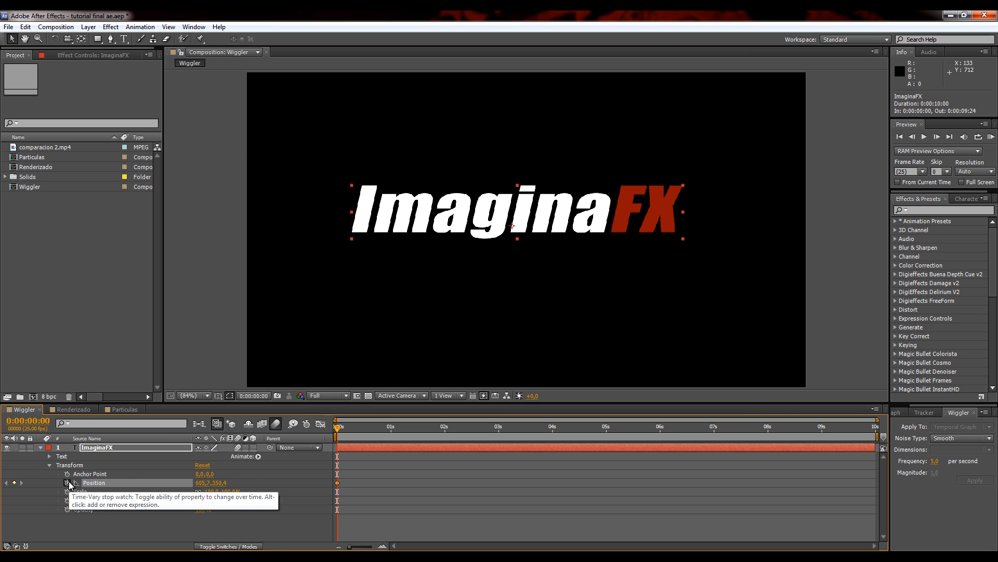
{"action": "left_click_drag", "start_coordinate": [338, 428], "coordinate": [945, 453]}
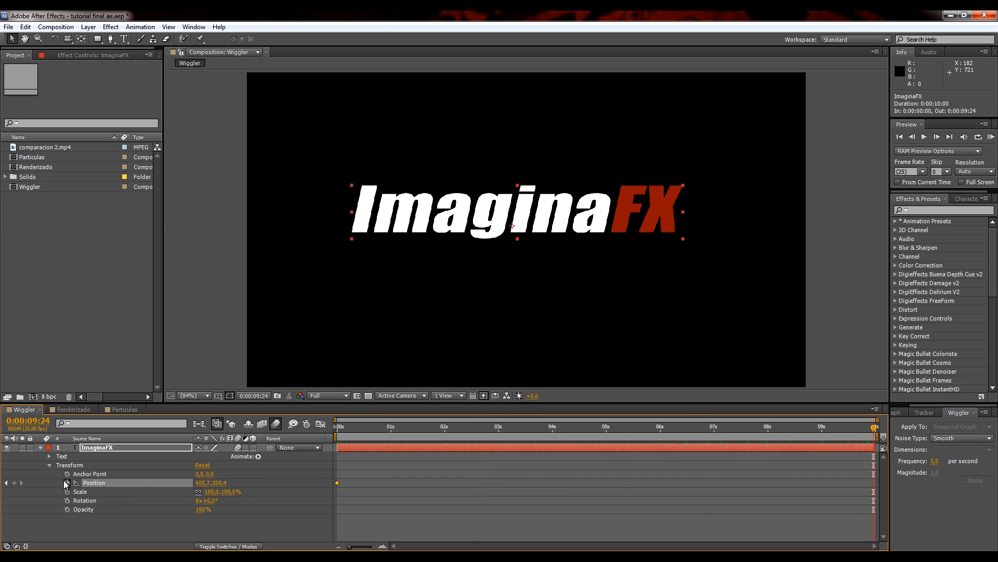
{"action": "left_click", "coordinate": [14, 483]}
{"action": "left_click_drag", "start_coordinate": [875, 429], "coordinate": [322, 432]}
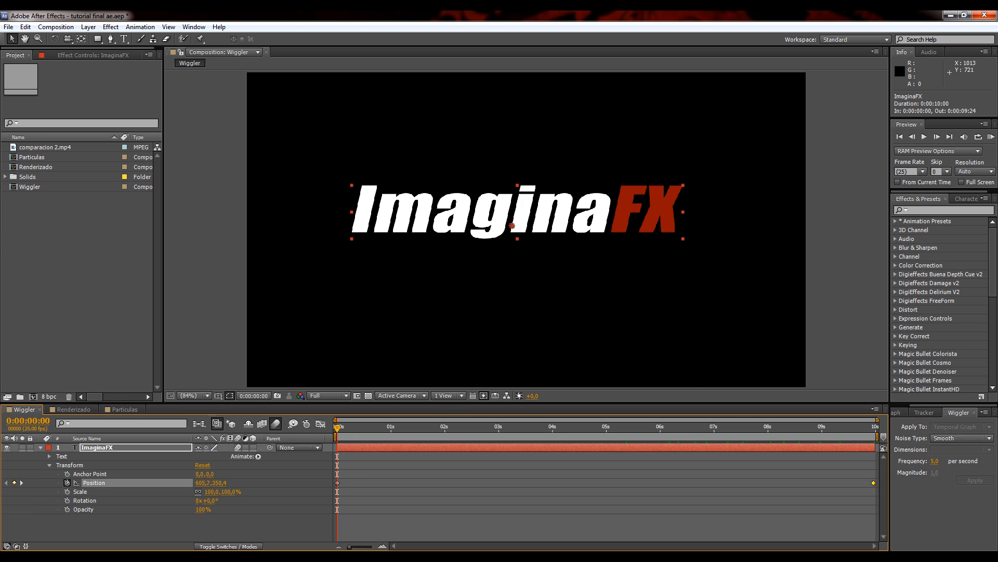
Select both Position keyframes and review the Wiggler options, keeping Spatial Path, Smooth noise and All Independently
{"action": "left_click", "coordinate": [89, 519]}
{"action": "left_click", "coordinate": [98, 483]}
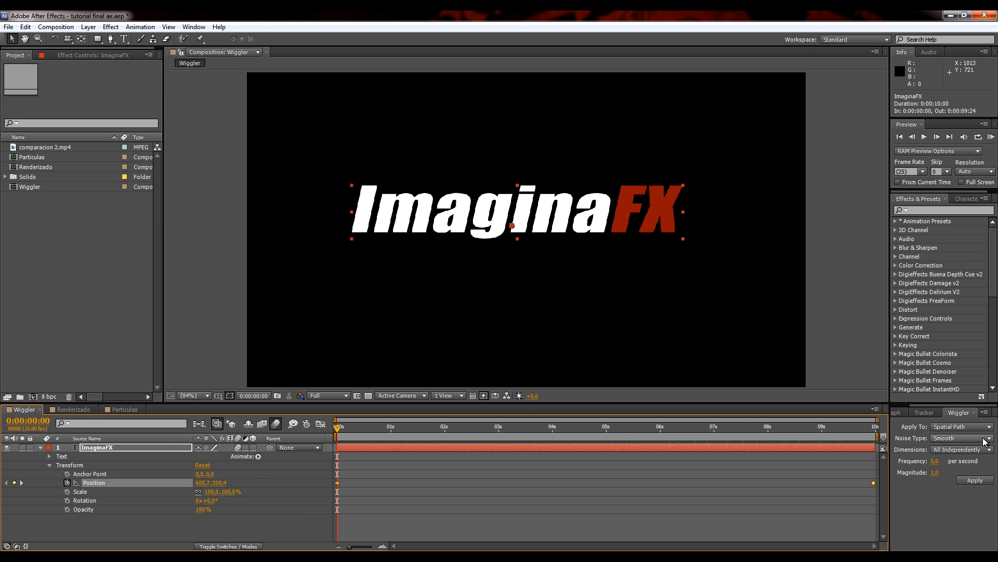
{"action": "left_click", "coordinate": [956, 427]}
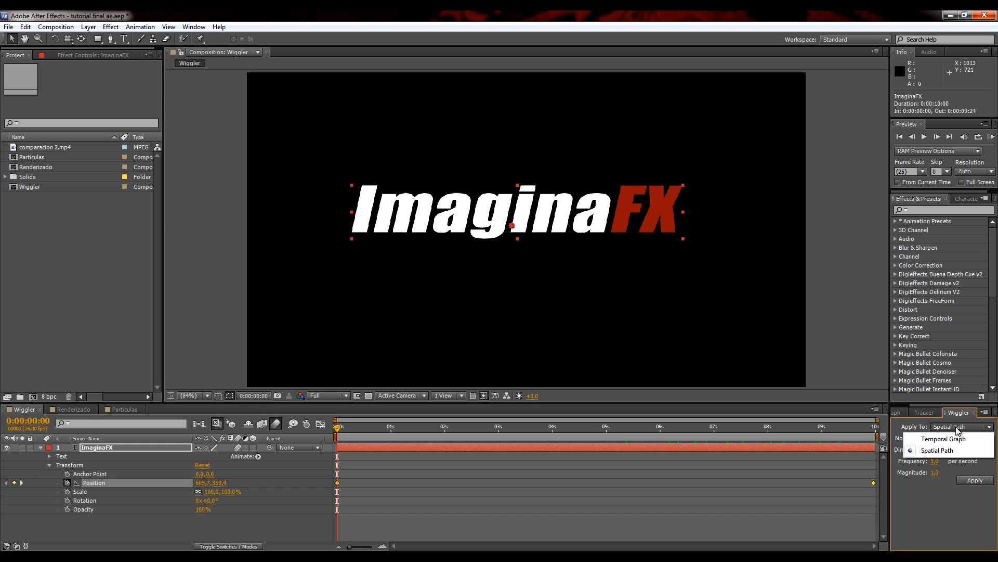
{"action": "left_click", "coordinate": [960, 428]}
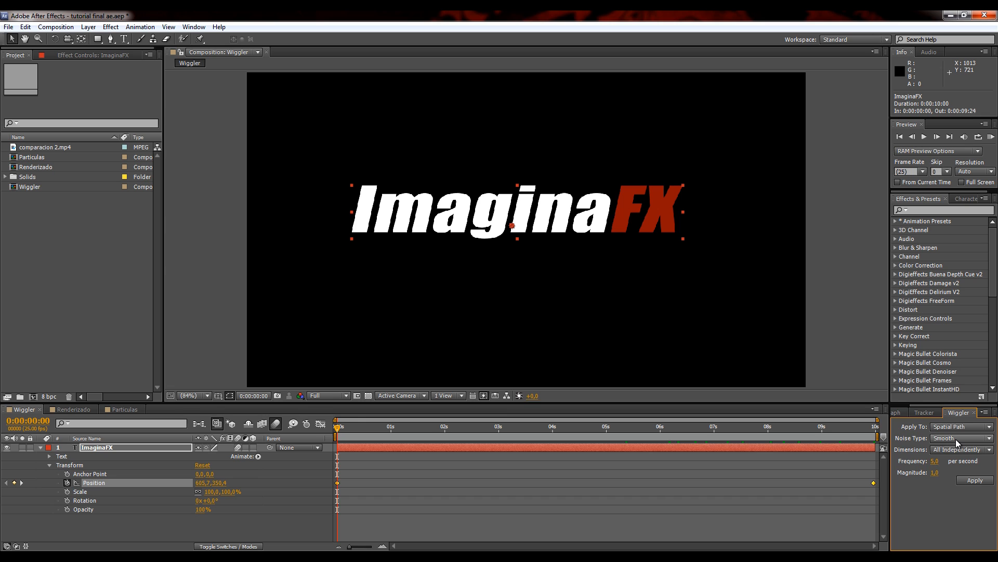
{"action": "left_click", "coordinate": [957, 439]}
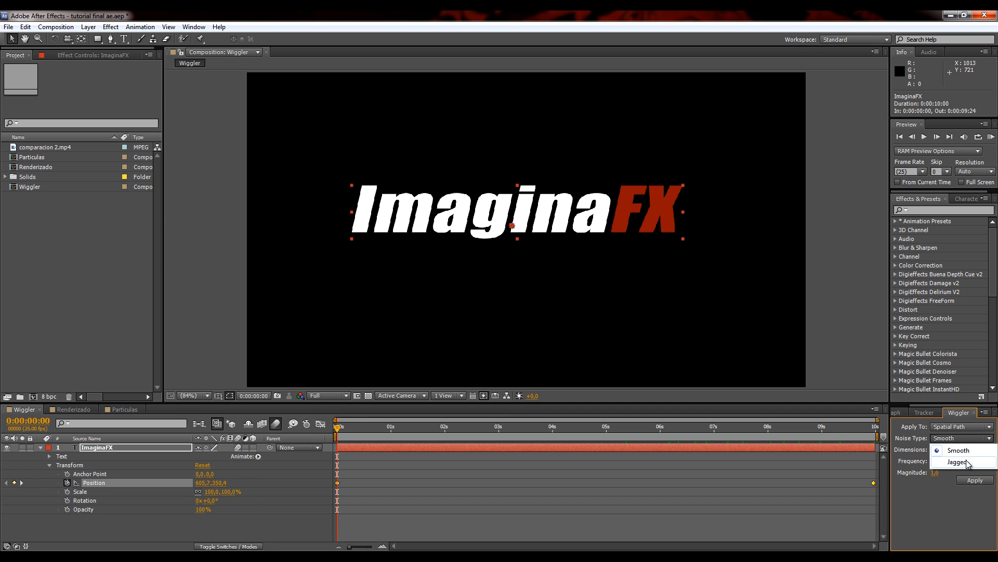
{"action": "left_click", "coordinate": [946, 450]}
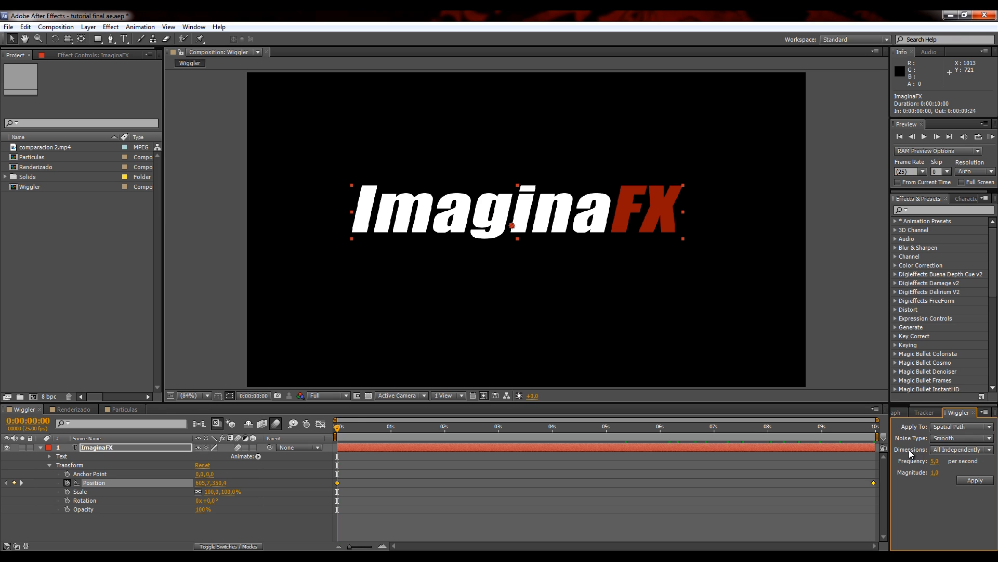
{"action": "left_click", "coordinate": [953, 448]}
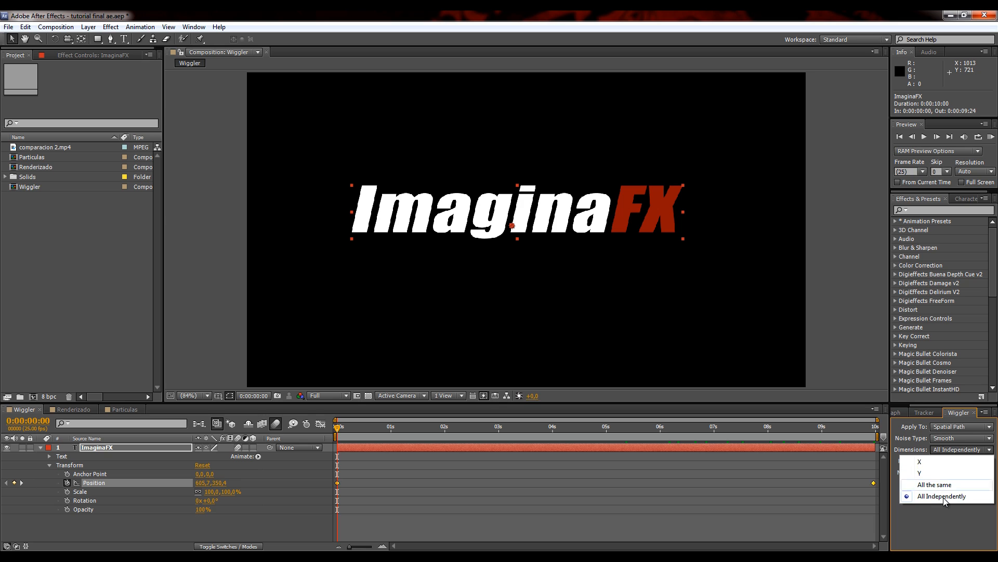
{"action": "left_click", "coordinate": [912, 439]}
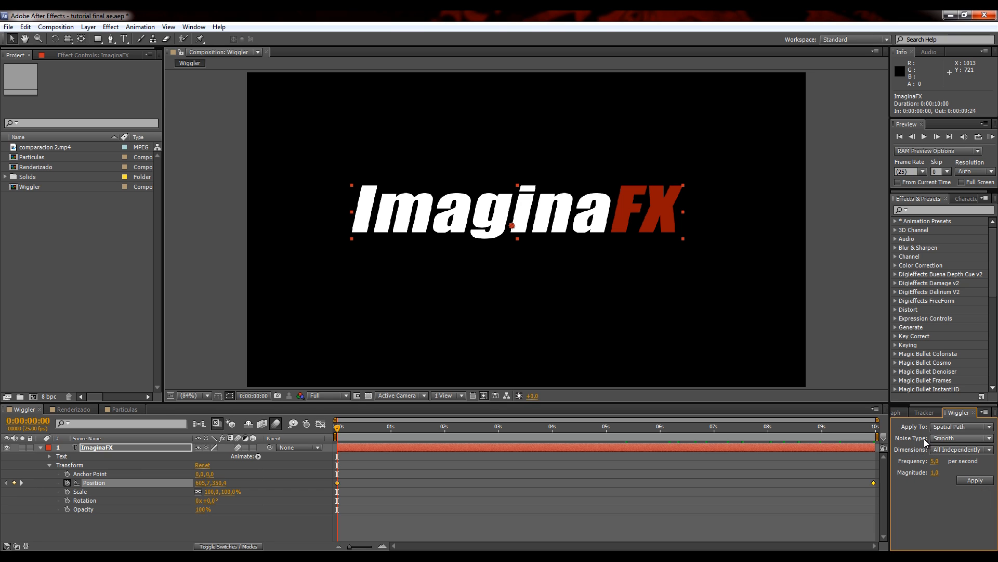
Apply the wiggle to Position with a magnitude of 100 and a frequency of 1 per second, and preview the motion
{"action": "left_click", "coordinate": [936, 477]}
{"action": "key", "text": "Return"}
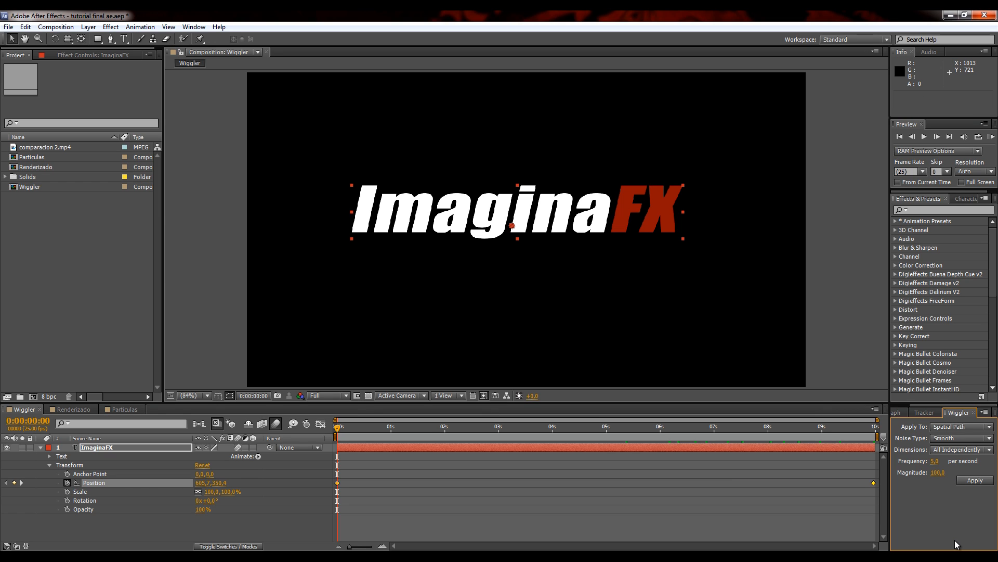
{"action": "left_click", "coordinate": [936, 461]}
{"action": "type", "text": "1"}
{"action": "key", "text": "Return"}
{"action": "left_click", "coordinate": [974, 481]}
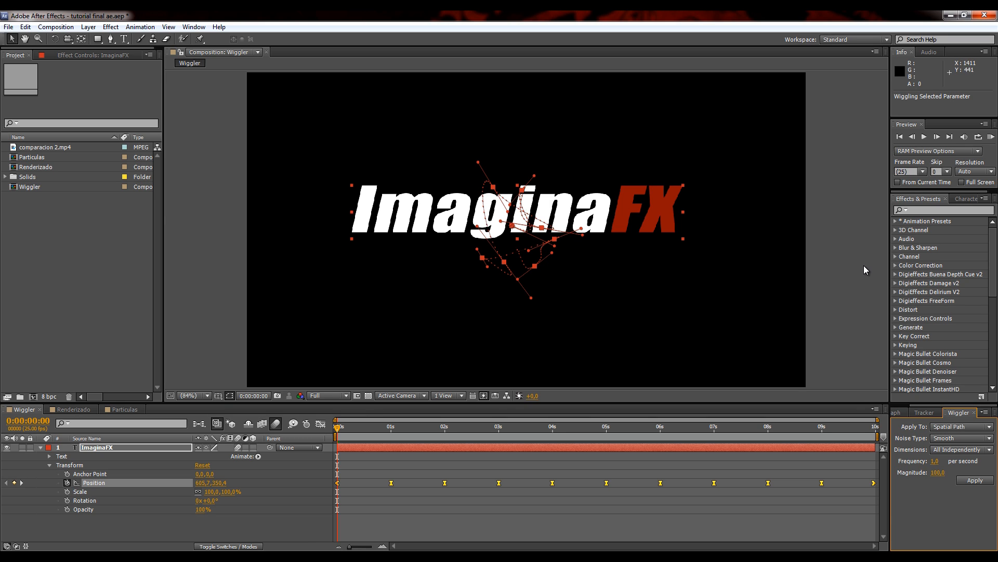
{"action": "key", "text": "KP_0"}
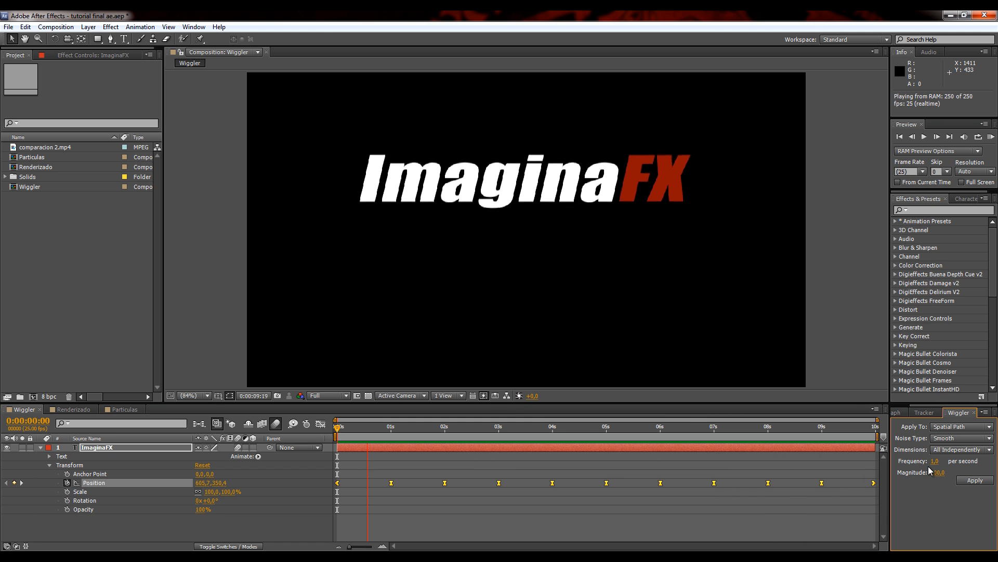
{"action": "key", "text": "space"}
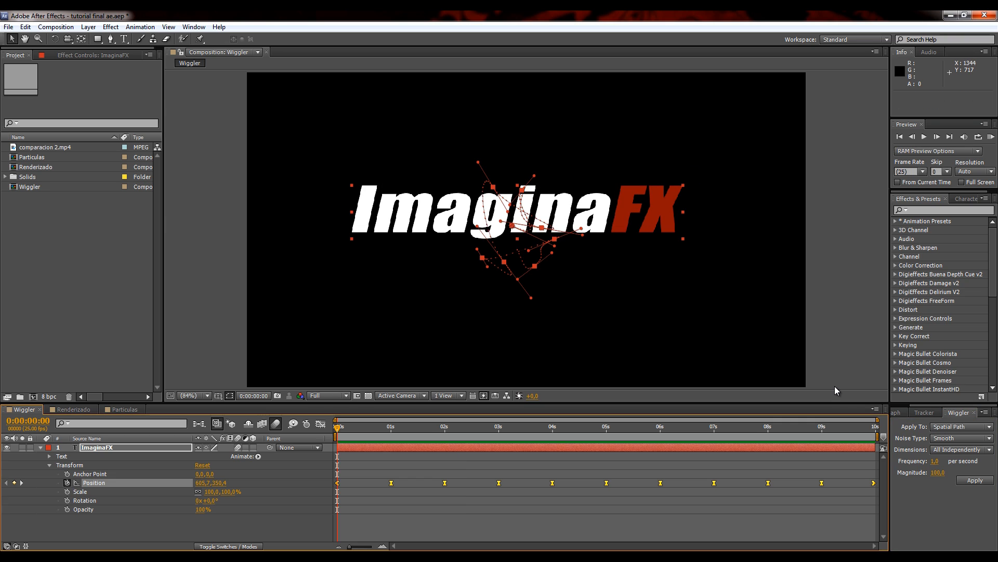
Undo the applied wiggle, reapply it with a frequency of 0,3 per second, and preview the motion
{"action": "left_click", "coordinate": [935, 461]}
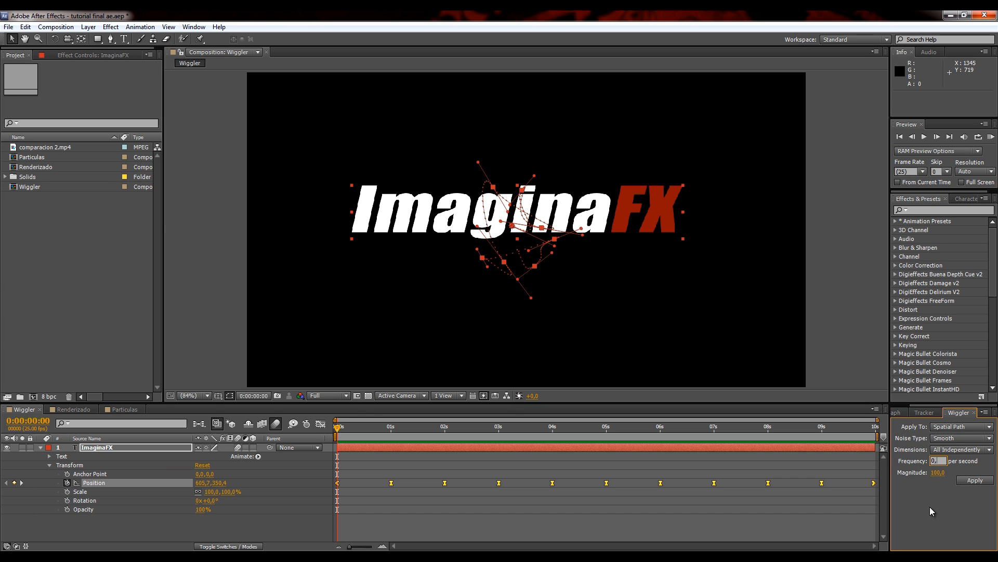
{"action": "type", "text": "3"}
{"action": "key", "text": "Return"}
{"action": "key", "text": "ctrl+z"}
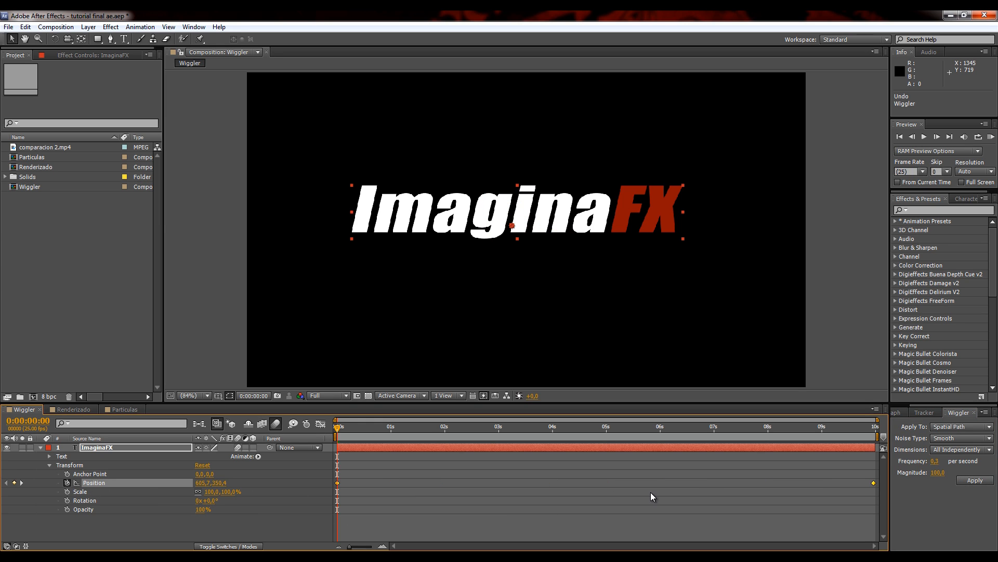
{"action": "left_click", "coordinate": [977, 480]}
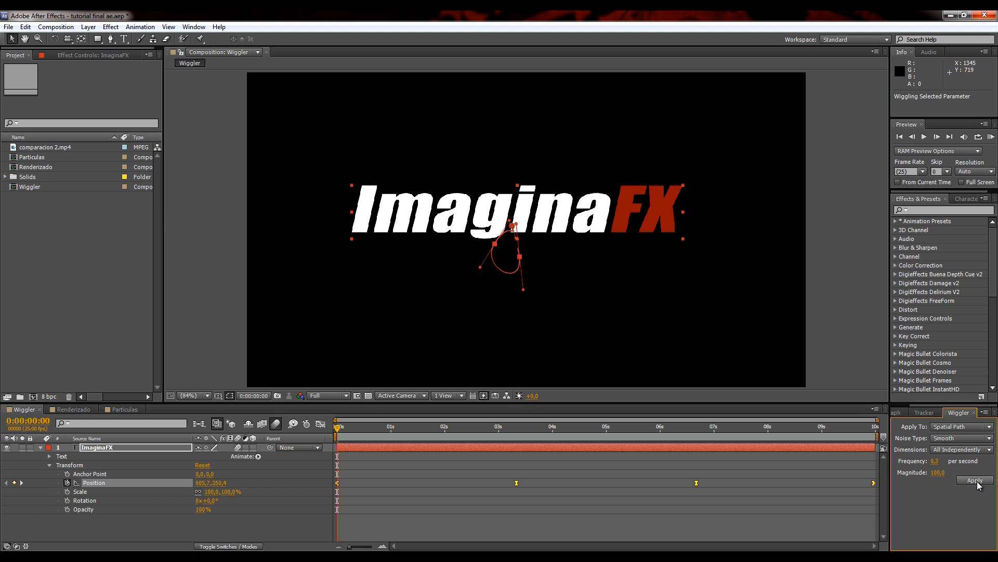
{"action": "key", "text": "KP_0"}
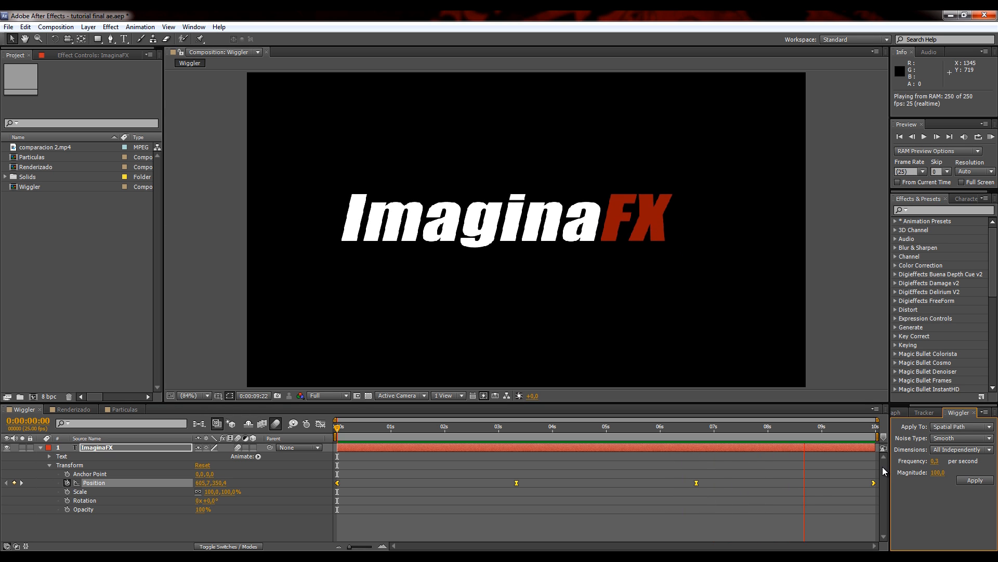
{"action": "key", "text": "space"}
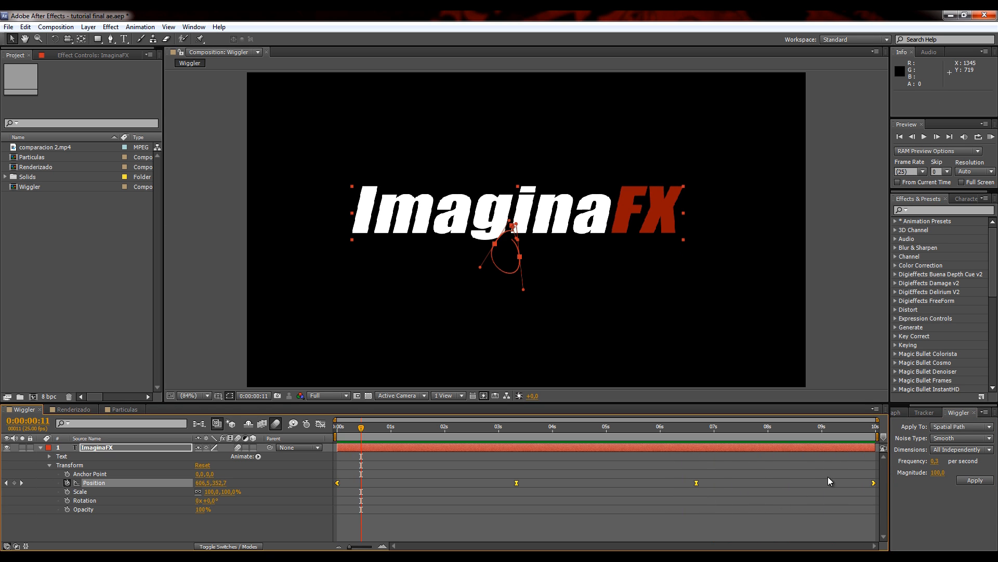
Undo the applied wiggle, reapply it to Position with a frequency of 5 per second, and preview the motion
{"action": "left_click", "coordinate": [935, 460]}
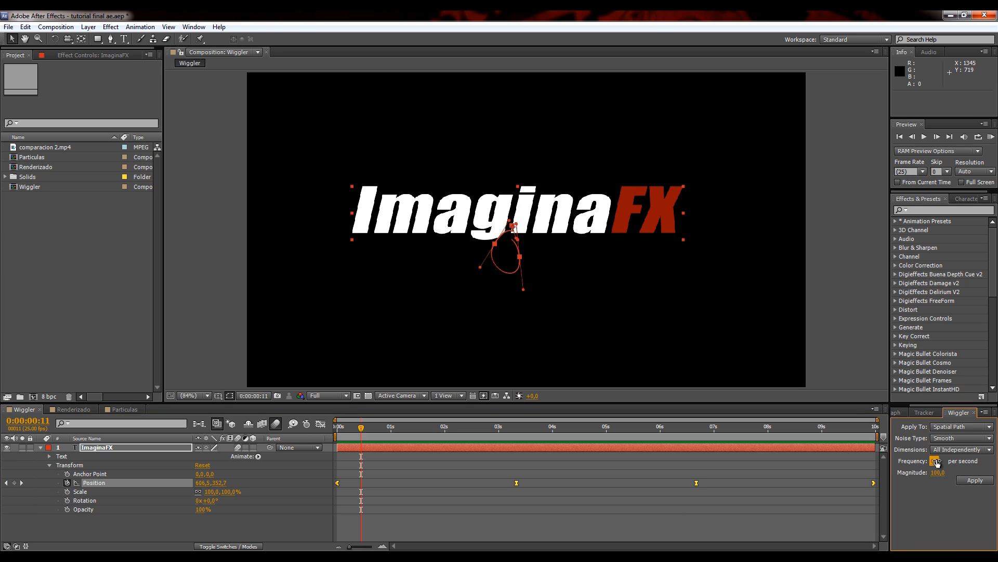
{"action": "type", "text": "5"}
{"action": "key", "text": "Return"}
{"action": "key", "text": "ctrl+z"}
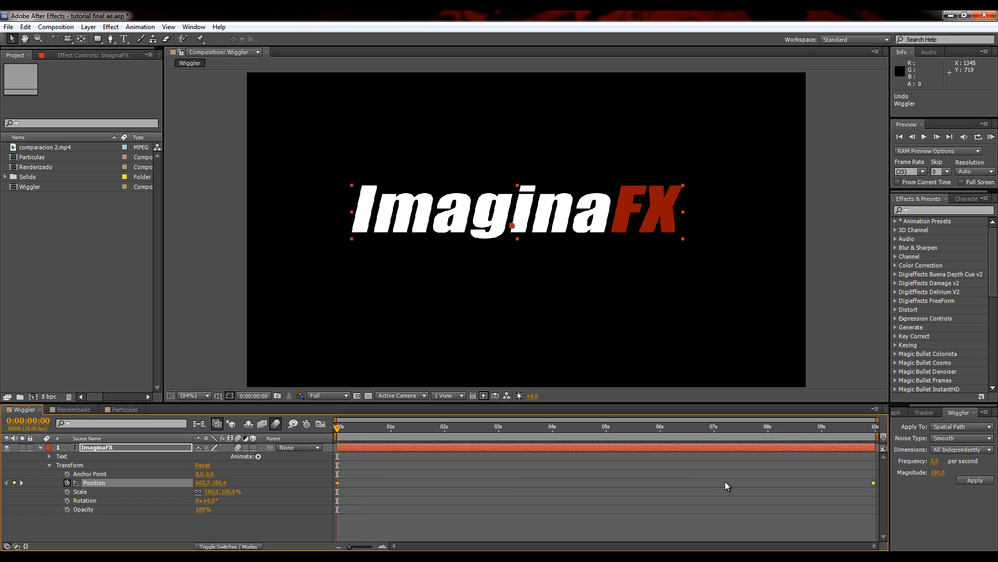
{"action": "left_click", "coordinate": [968, 480]}
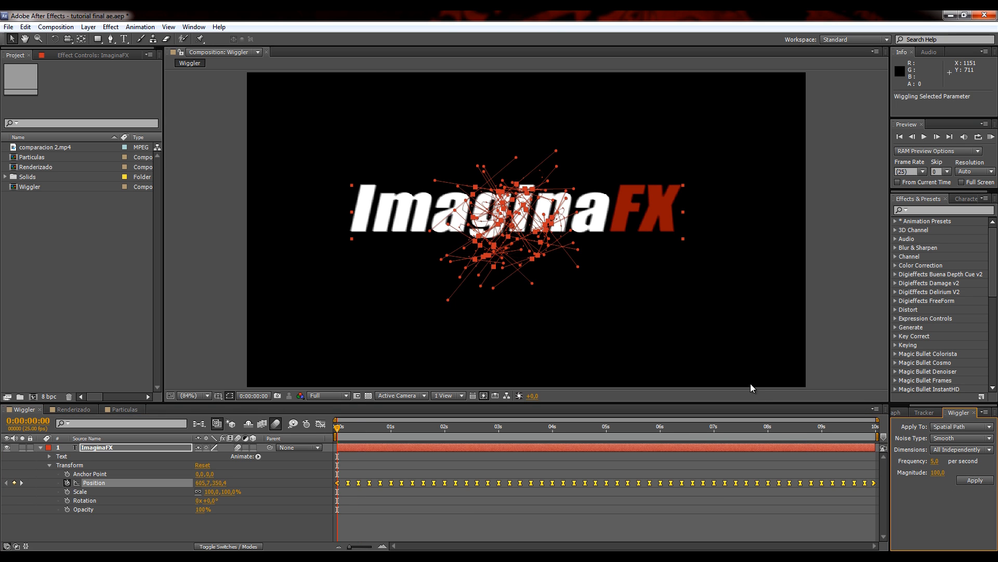
{"action": "key", "text": "KP_0"}
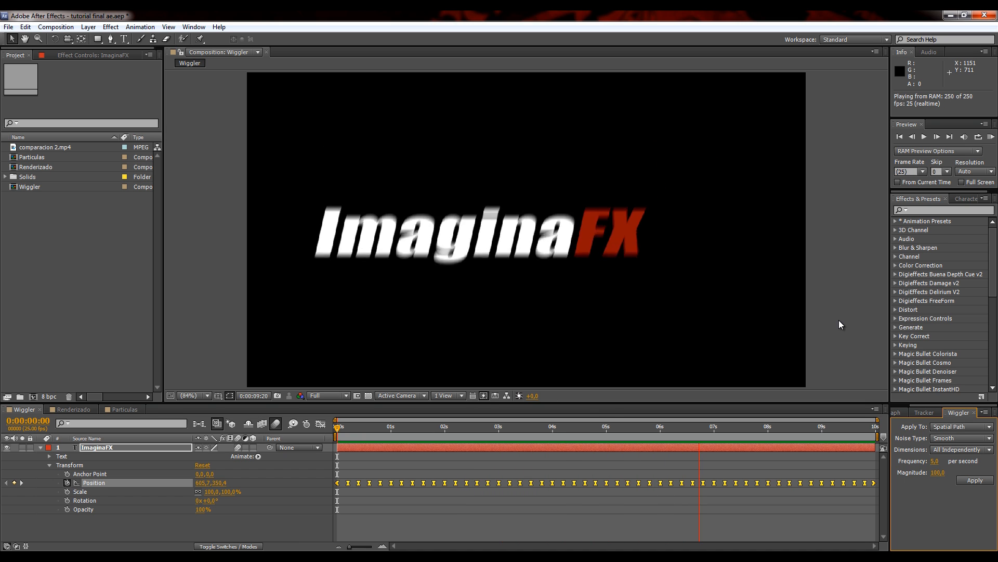
{"action": "key", "text": "space"}
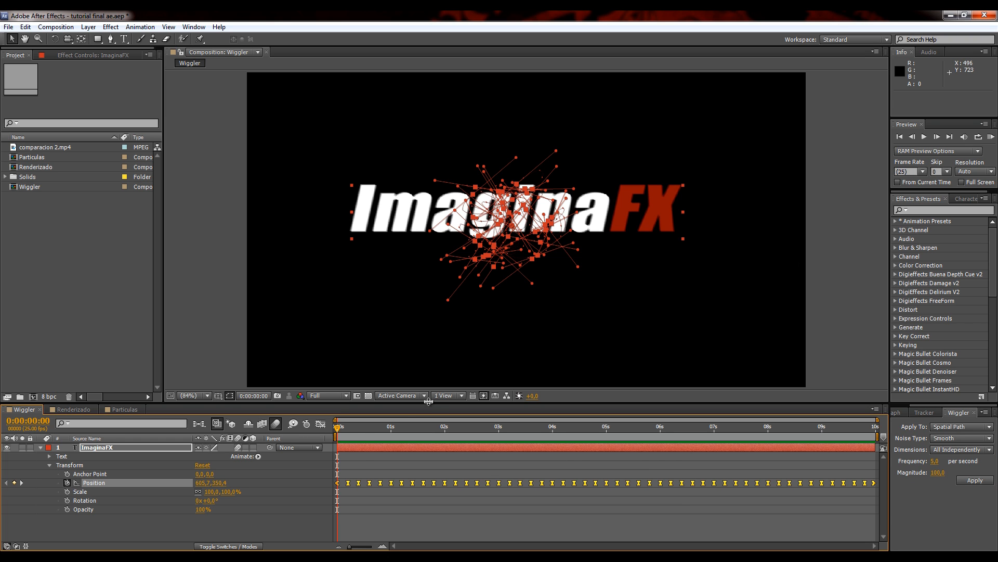
{"action": "left_click_drag", "start_coordinate": [364, 426], "coordinate": [475, 430]}
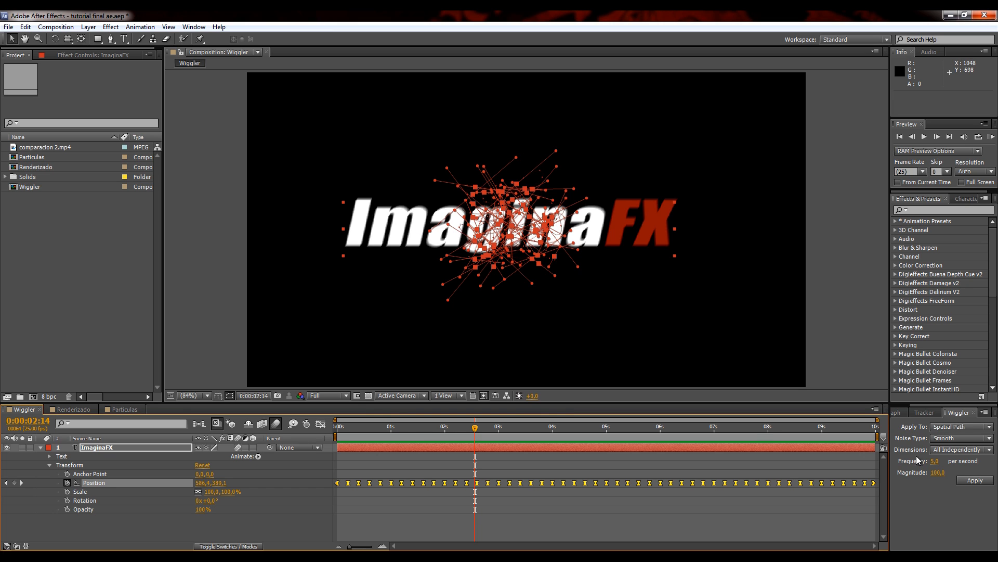
Undo the wiggle, reapply it to Position with a magnitude of 30, and preview the motion
{"action": "left_click", "coordinate": [937, 472]}
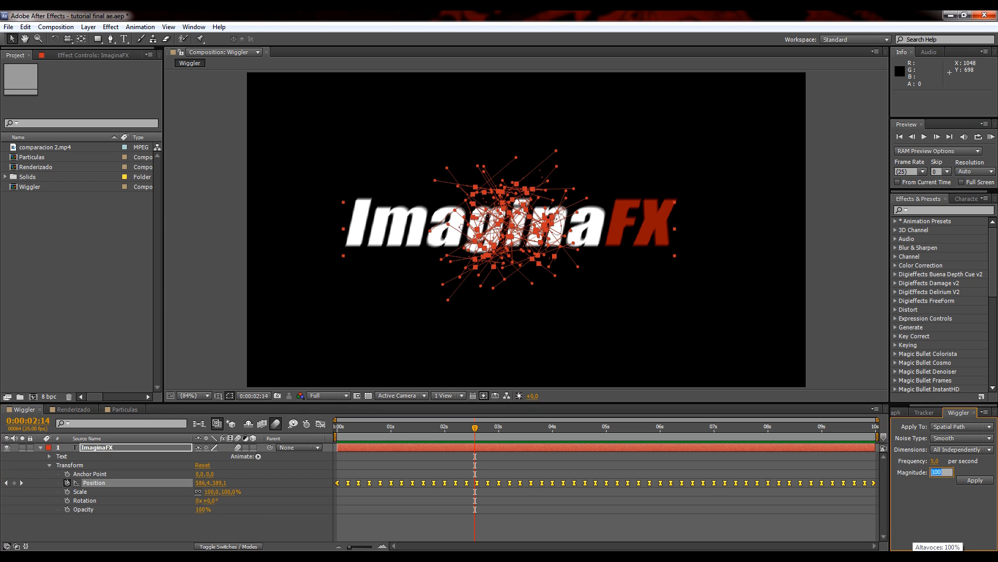
{"action": "type", "text": "30"}
{"action": "key", "text": "Return"}
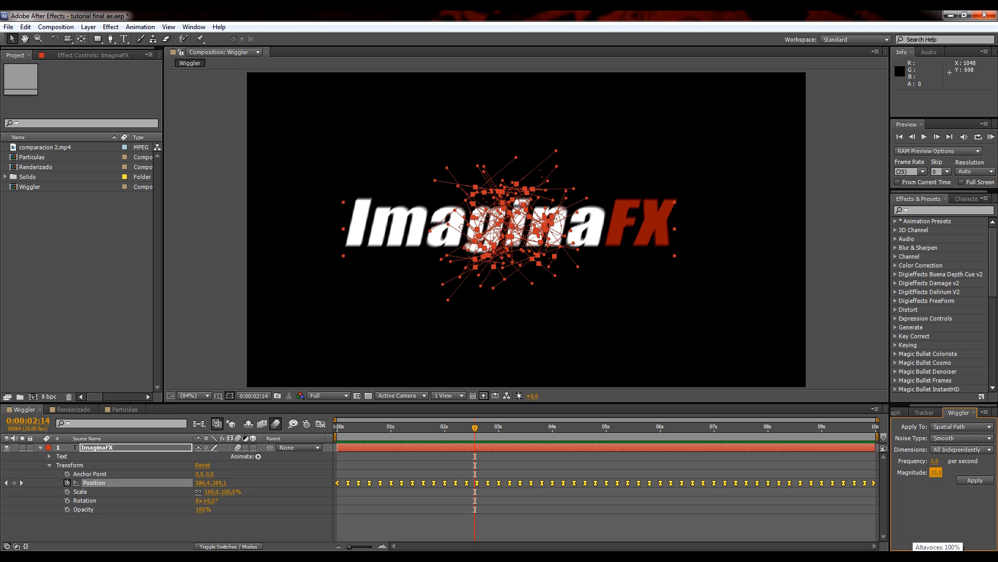
{"action": "left_click", "coordinate": [975, 480]}
{"action": "key", "text": "Home"}
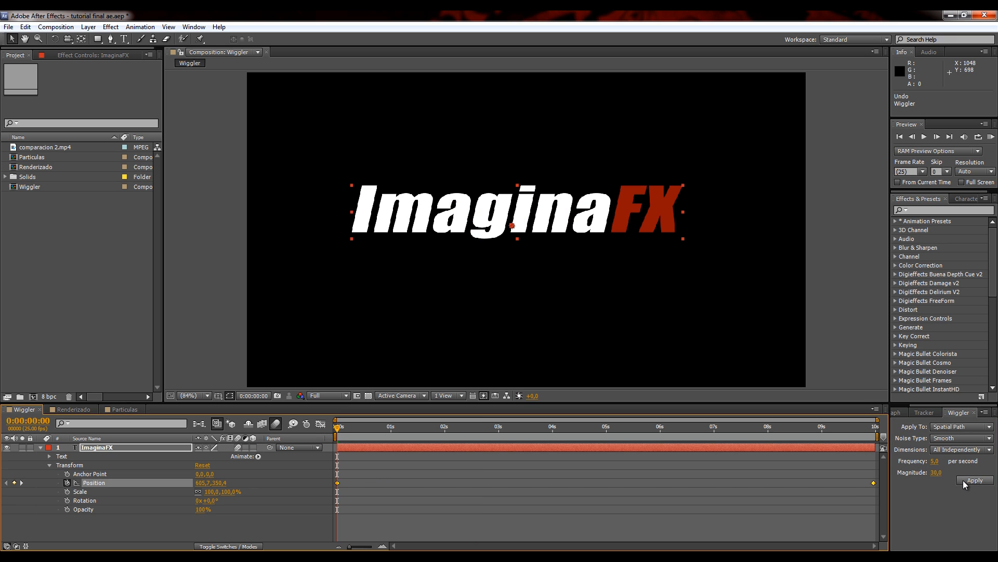
{"action": "key", "text": "KP_0"}
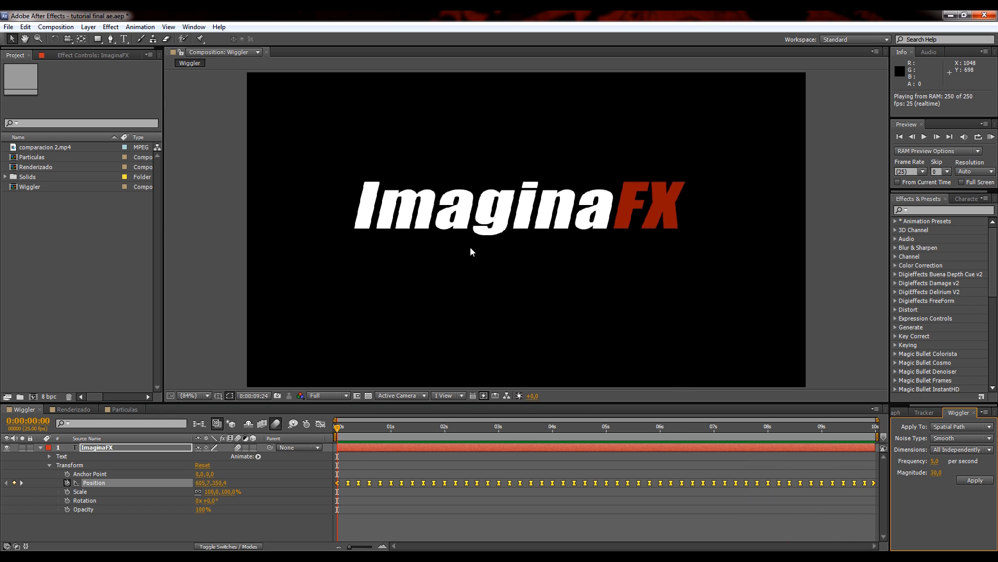
{"action": "key", "text": "space"}
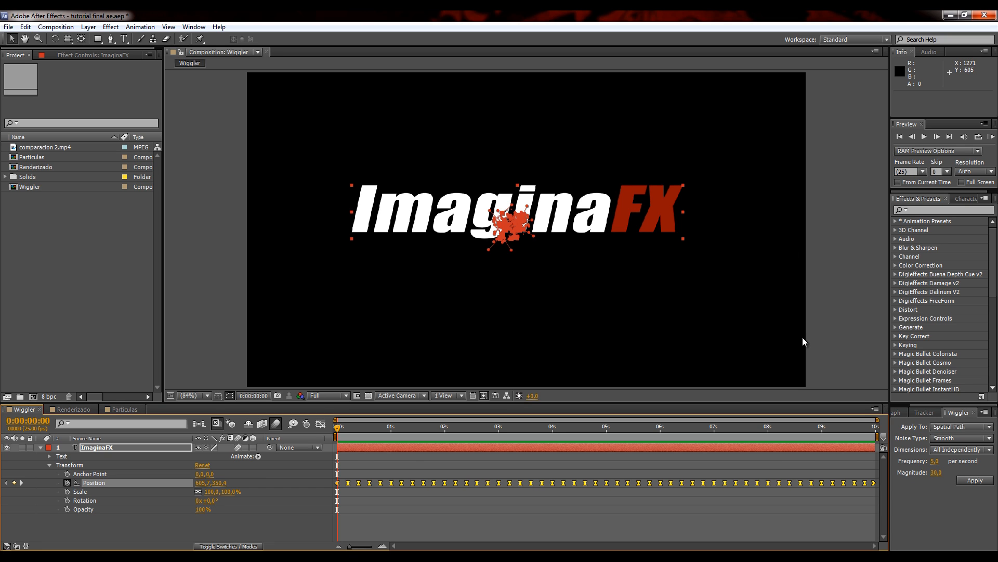
Undo the wiggle, reapply it with the Jagged noise type, and preview the motion
{"action": "key", "text": "ctrl+z"}
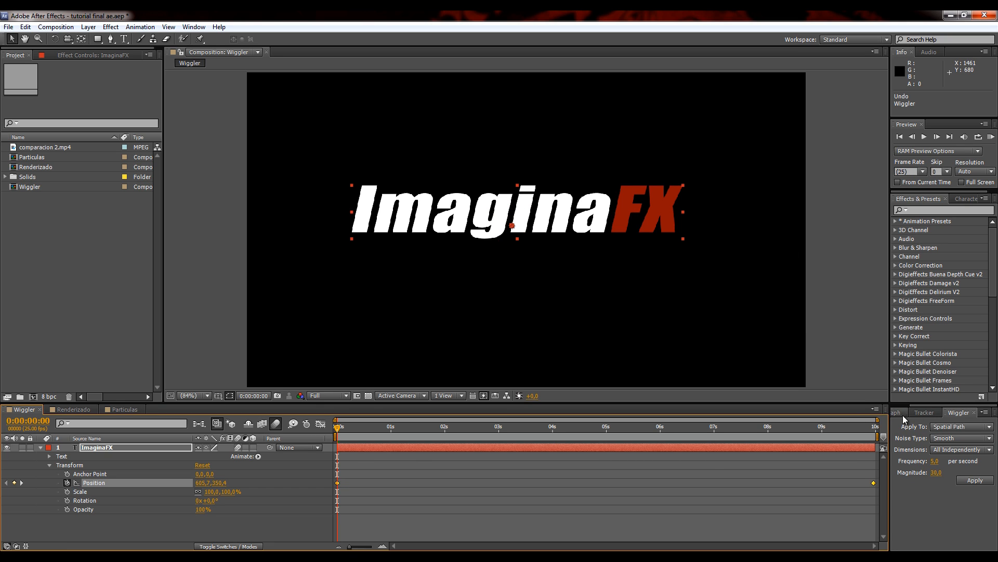
{"action": "left_click", "coordinate": [949, 439]}
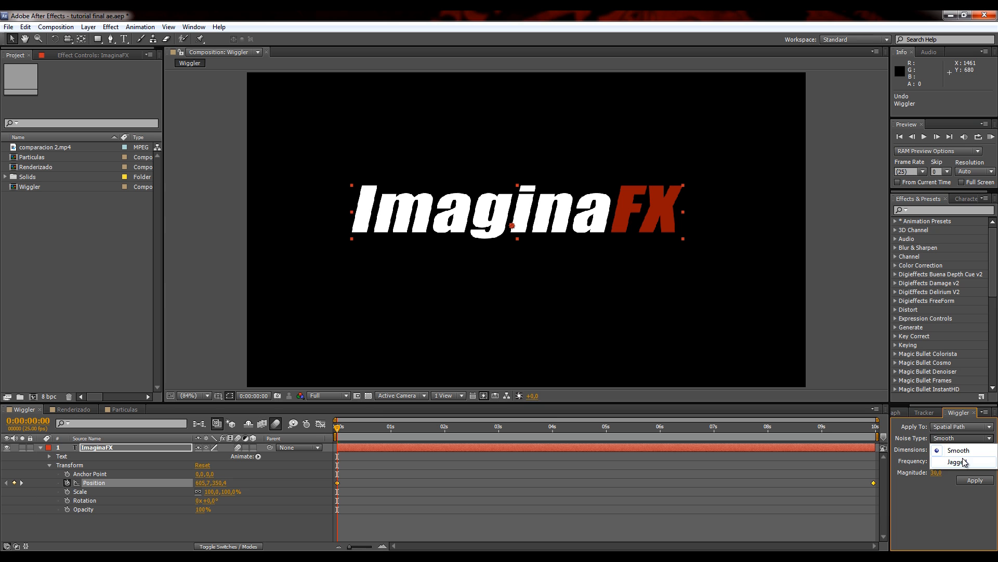
{"action": "left_click", "coordinate": [965, 462]}
{"action": "left_click", "coordinate": [976, 481]}
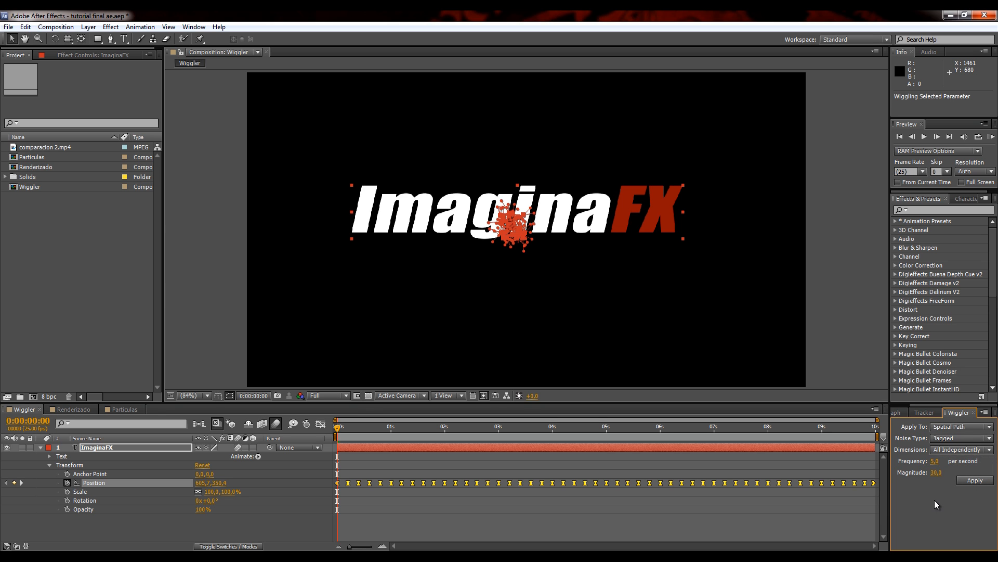
{"action": "key", "text": "KP_0"}
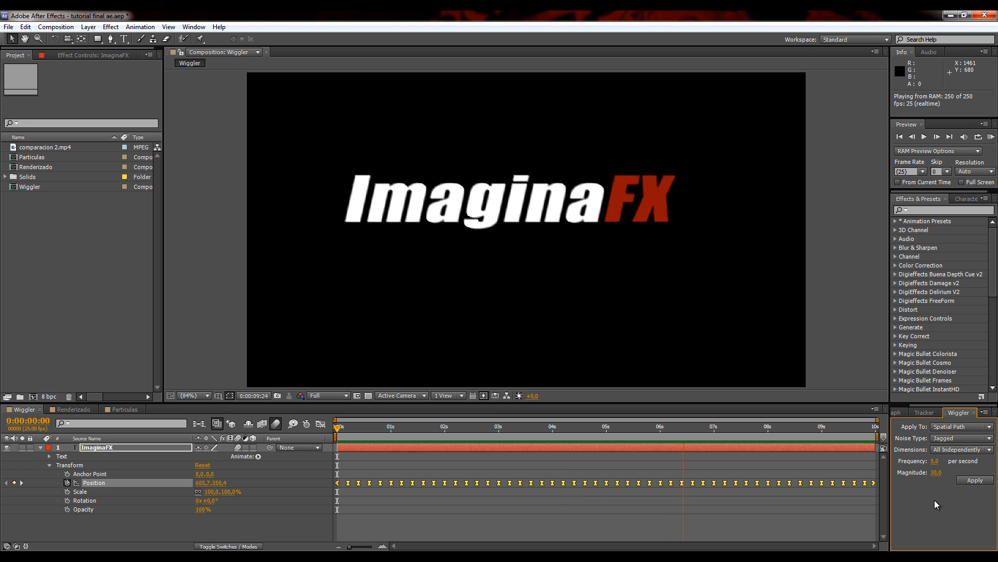
{"action": "key", "text": "space"}
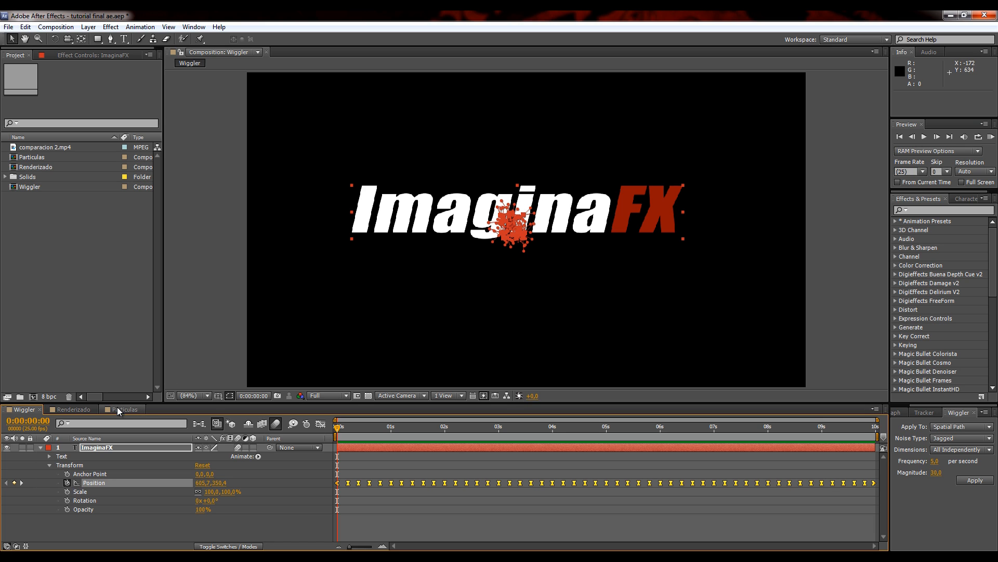
Switch to the Renderizado composition and run a RAM preview of its comparison footage from the start
{"action": "left_click", "coordinate": [73, 410]}
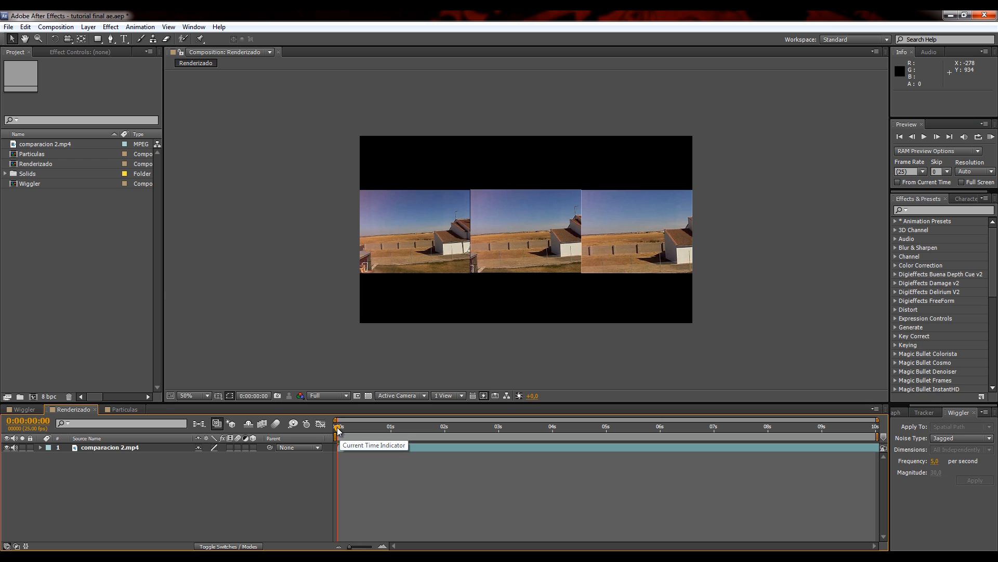
{"action": "mouse_move", "coordinate": [338, 430]}
{"action": "left_mouse_down"}
{"action": "mouse_move", "coordinate": [395, 429]}
{"action": "mouse_move", "coordinate": [339, 430]}
{"action": "left_mouse_up"}
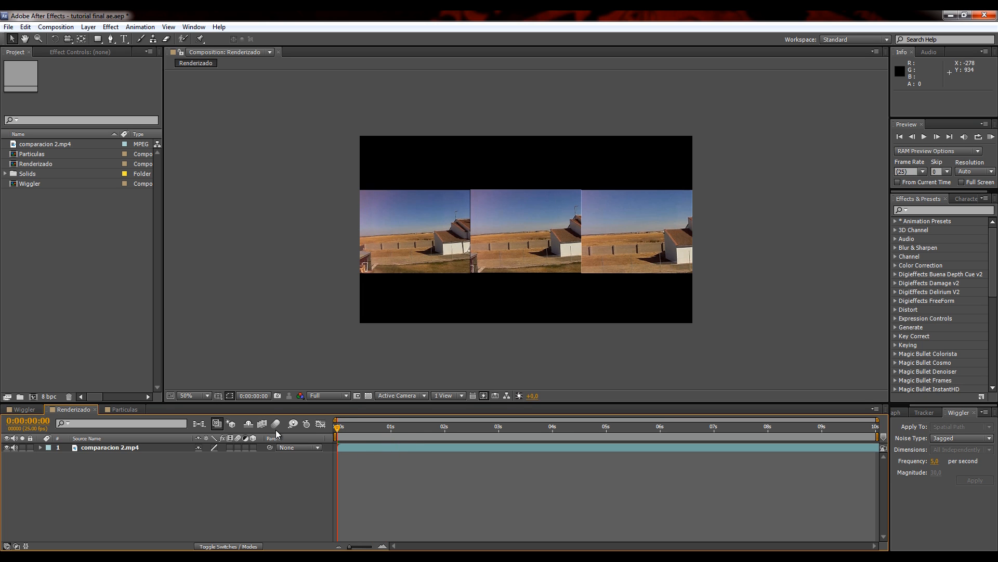
{"action": "key", "text": "KP_0"}
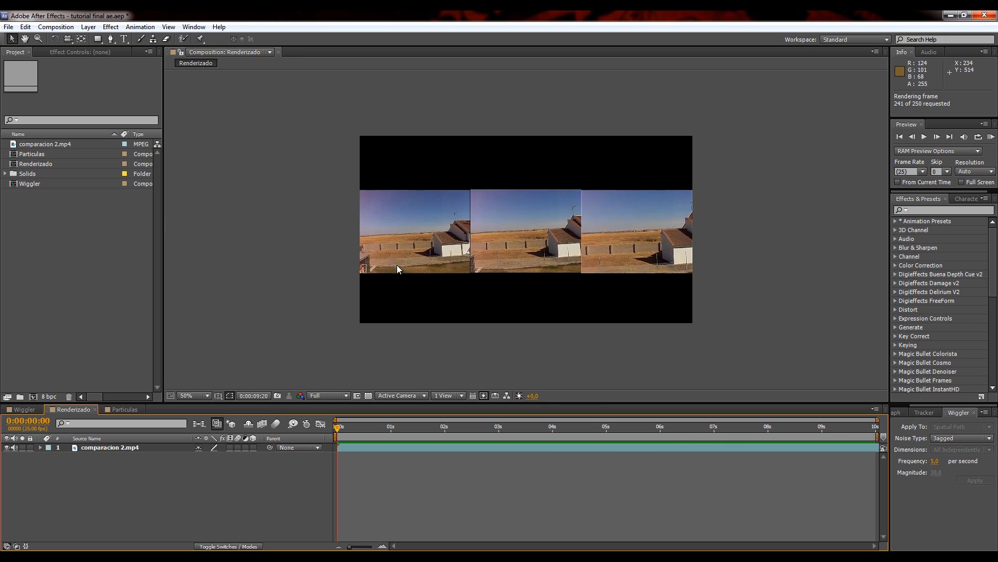
{"action": "key", "text": "space"}
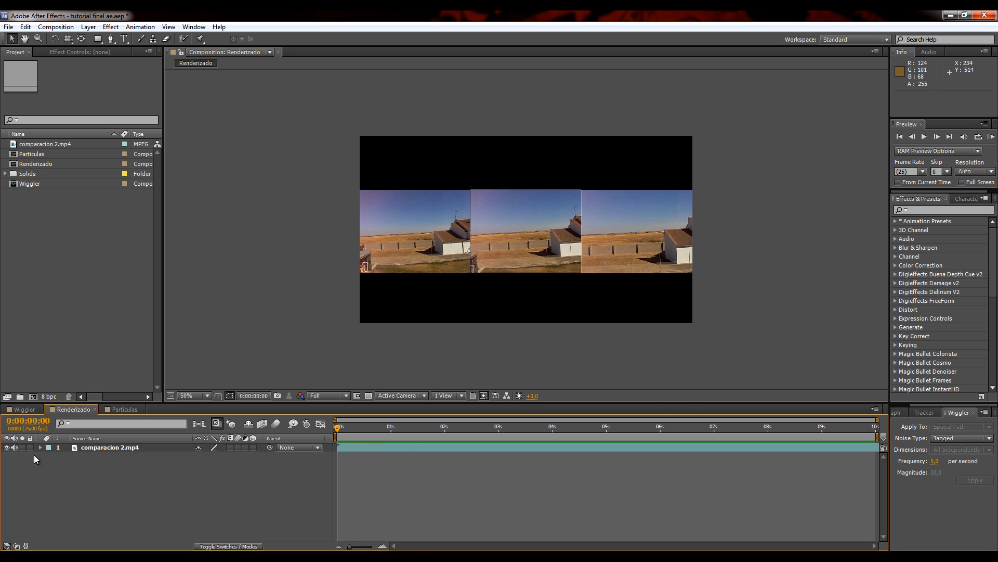
Mute the audio of the comparacion 2.mp4 layer and preview the Renderizado composition again
{"action": "left_click", "coordinate": [15, 448]}
{"action": "key", "text": "KP_0"}
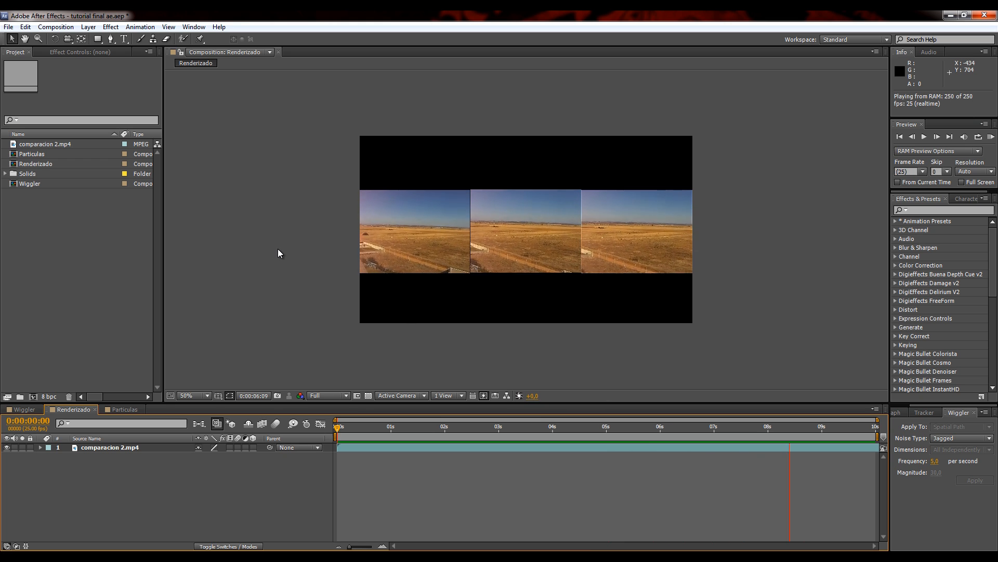
{"action": "key", "text": "space"}
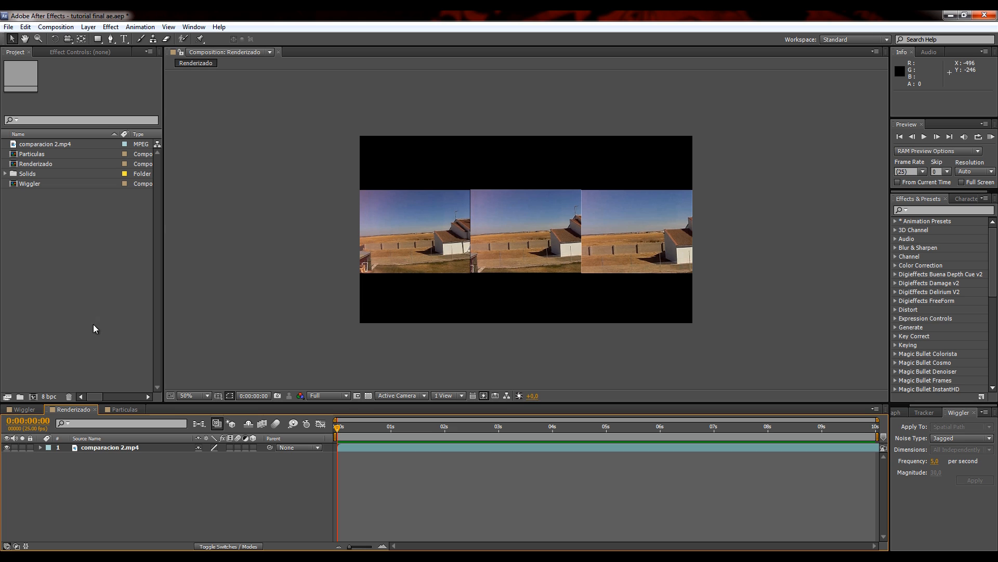
Add the Renderizado composition to the render queue and accept its render settings with Best quality and Full resolution
{"action": "left_click", "coordinate": [56, 27]}
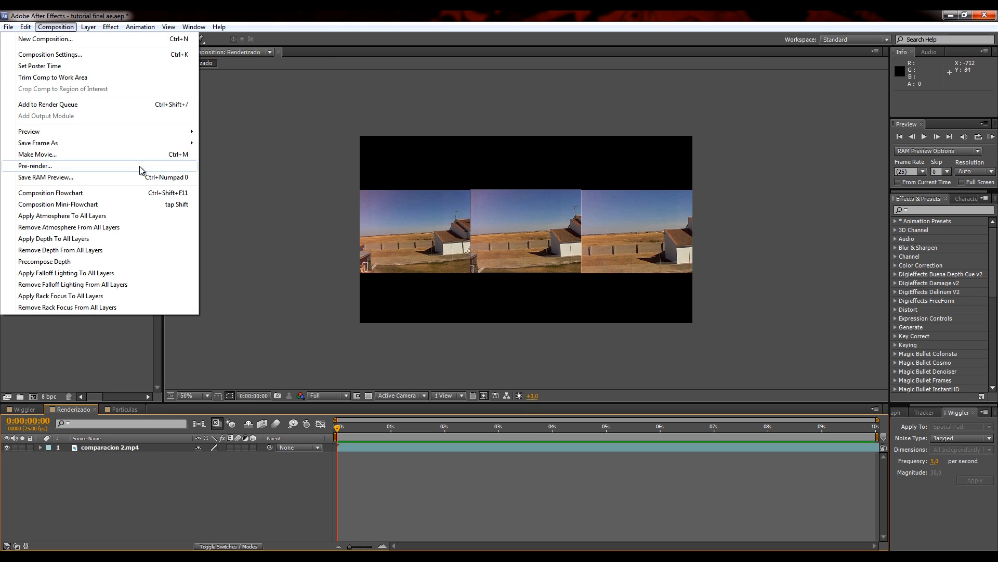
{"action": "left_click", "coordinate": [108, 104]}
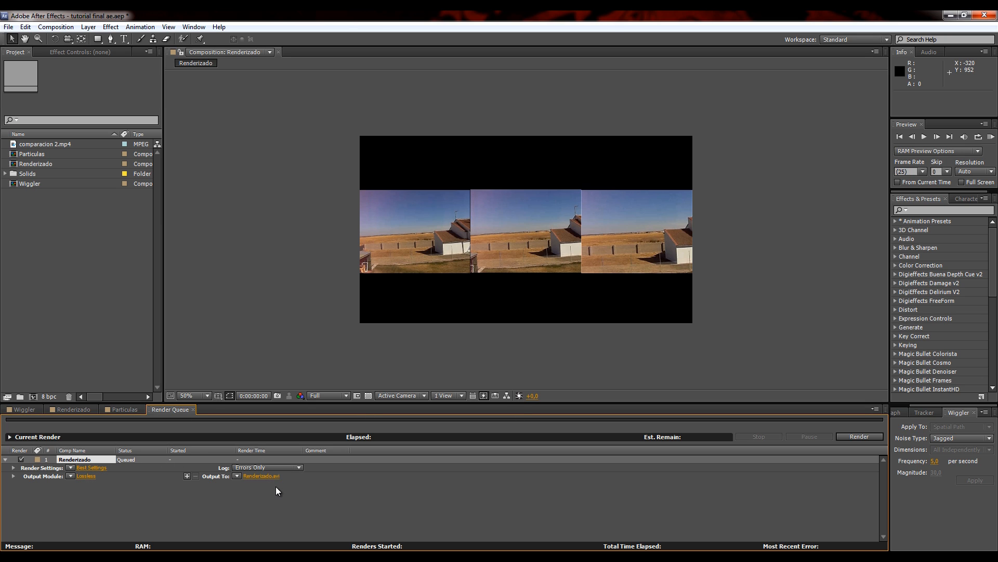
{"action": "left_click", "coordinate": [91, 467]}
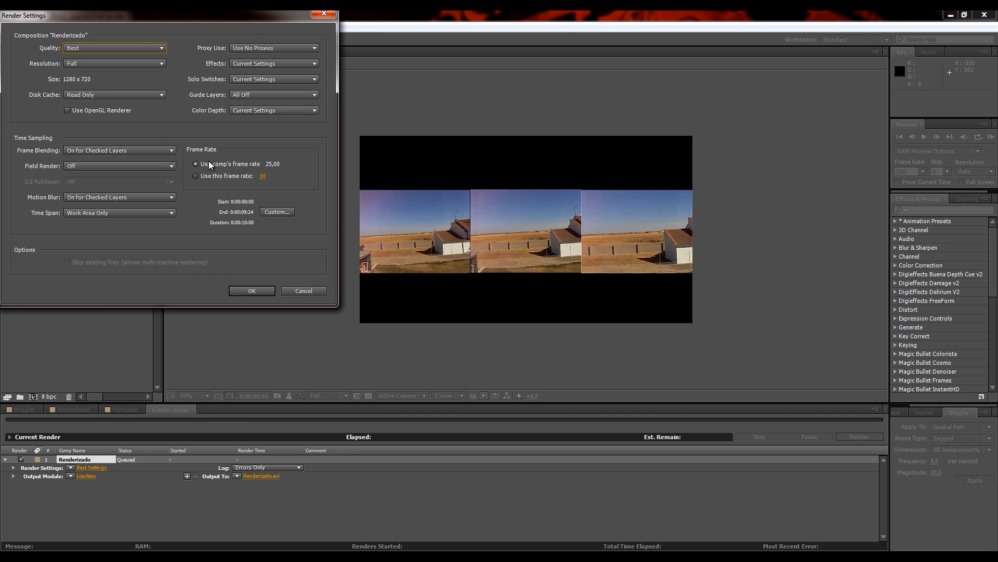
{"action": "left_click_drag", "start_coordinate": [193, 14], "coordinate": [312, 30]}
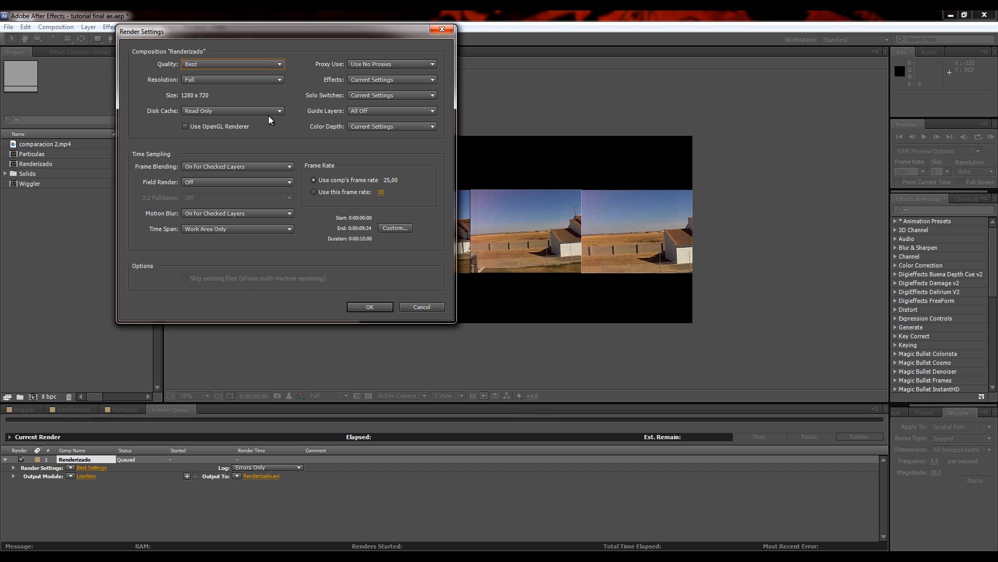
{"action": "left_click", "coordinate": [369, 306]}
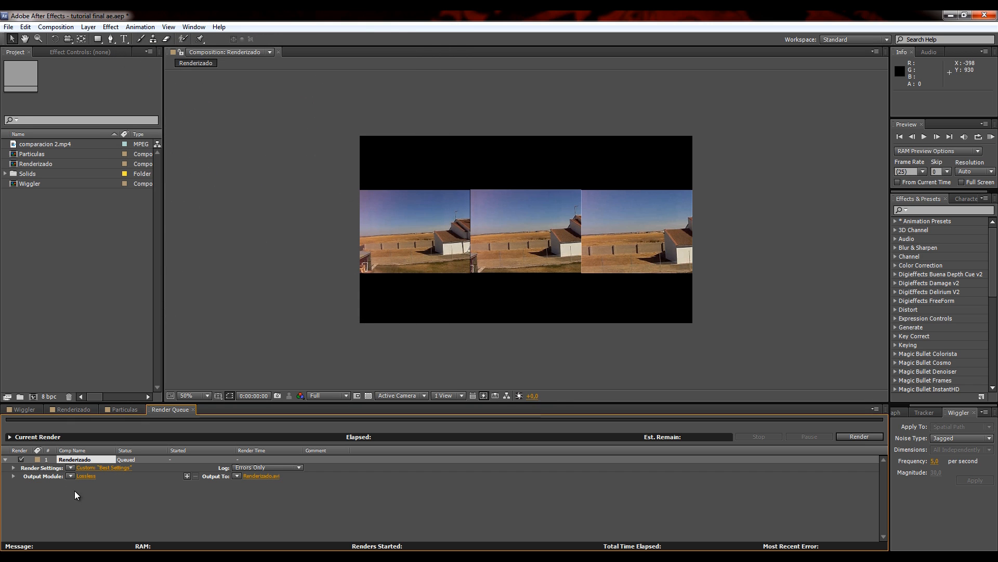
Open the Renderizado output module settings and try the Audio Output, Crop and Resize options, leaving all three off
{"action": "left_click", "coordinate": [91, 474]}
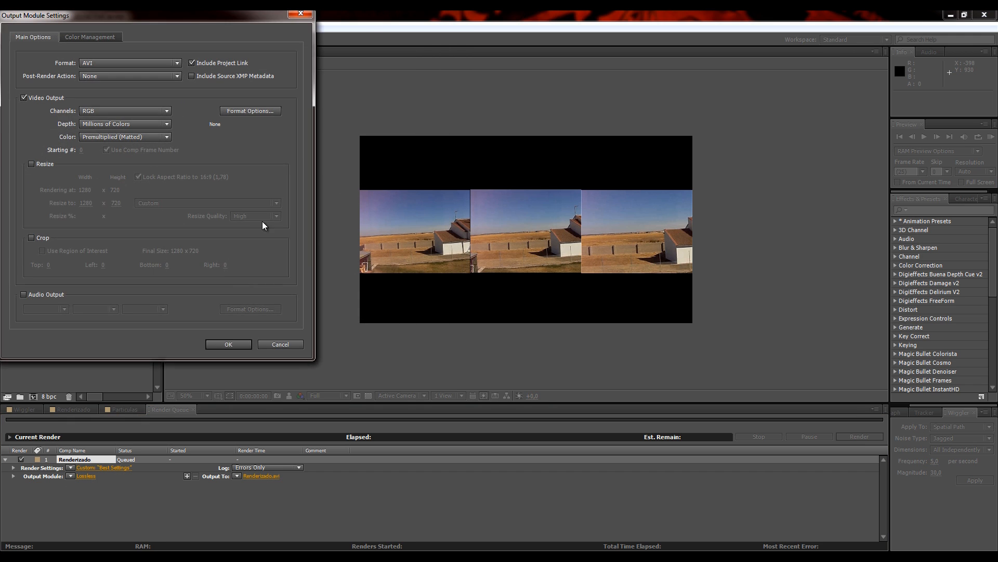
{"action": "left_click_drag", "start_coordinate": [207, 16], "coordinate": [345, 45]}
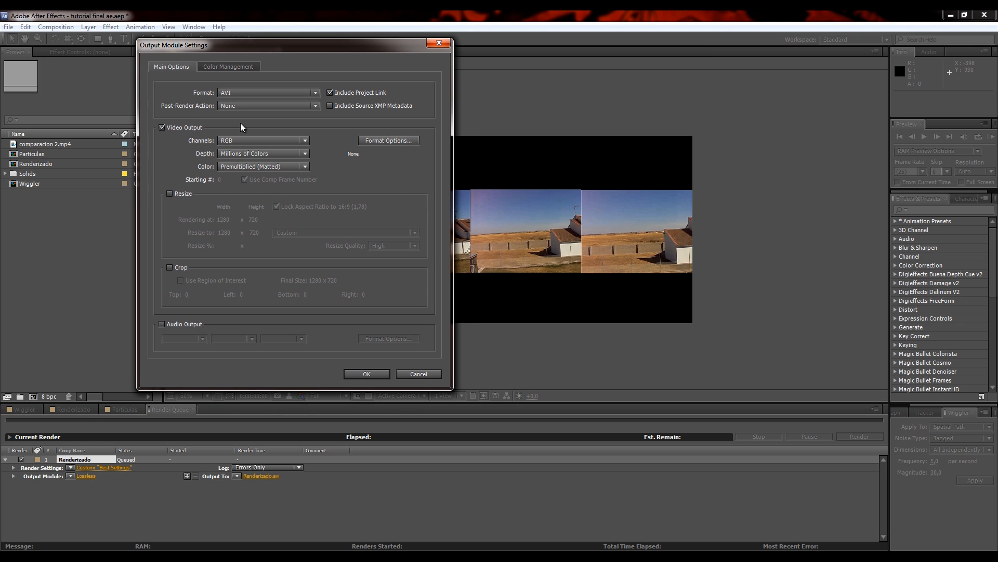
{"action": "left_click", "coordinate": [181, 324]}
{"action": "left_click", "coordinate": [181, 324]}
{"action": "left_click", "coordinate": [181, 325]}
{"action": "left_click", "coordinate": [181, 324]}
{"action": "left_click", "coordinate": [180, 323]}
{"action": "left_click", "coordinate": [179, 323]}
{"action": "left_click", "coordinate": [170, 267]}
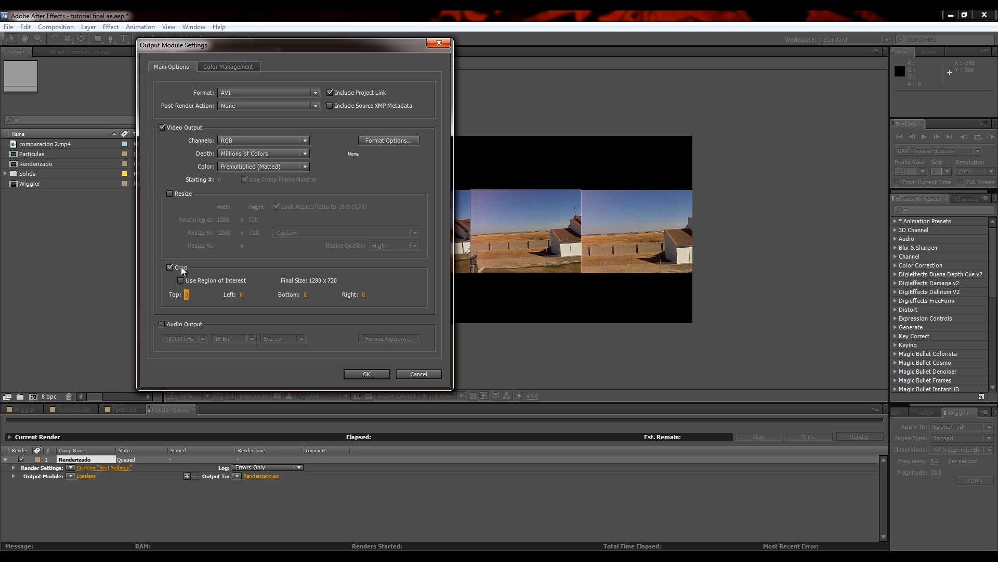
{"action": "left_click", "coordinate": [181, 268]}
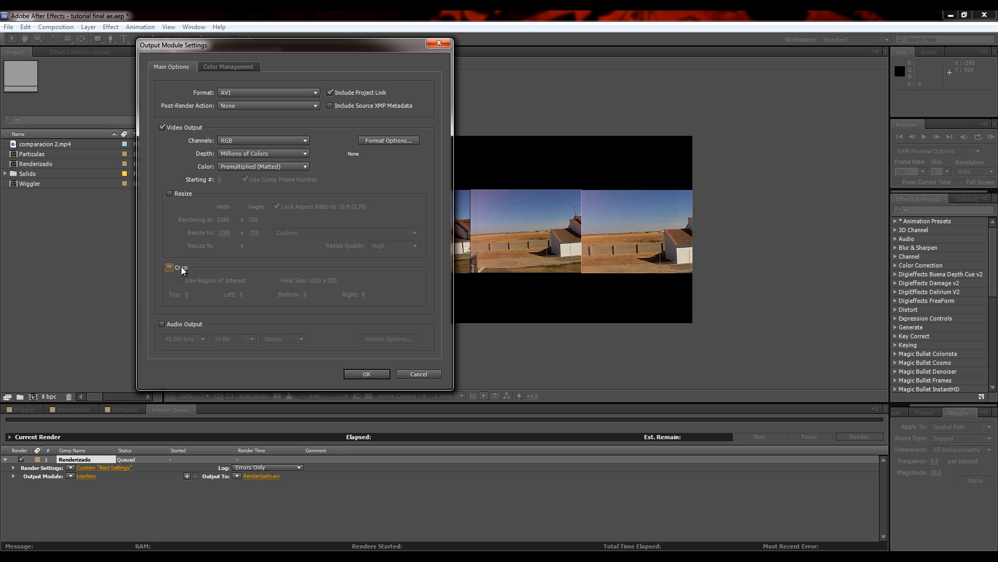
{"action": "left_click", "coordinate": [170, 193]}
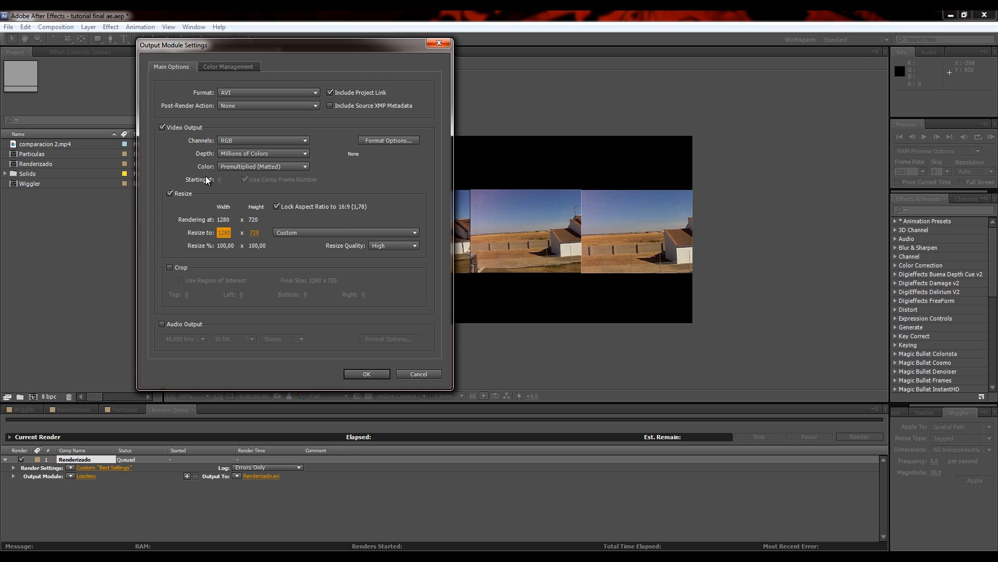
{"action": "left_click", "coordinate": [184, 196]}
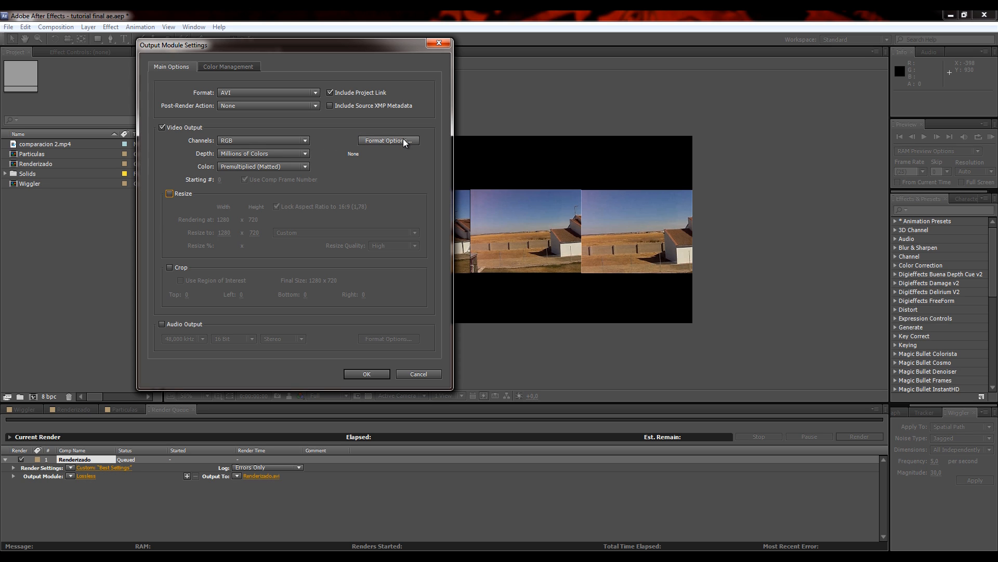
Set the output module's format to H.264
{"action": "left_click", "coordinate": [263, 92]}
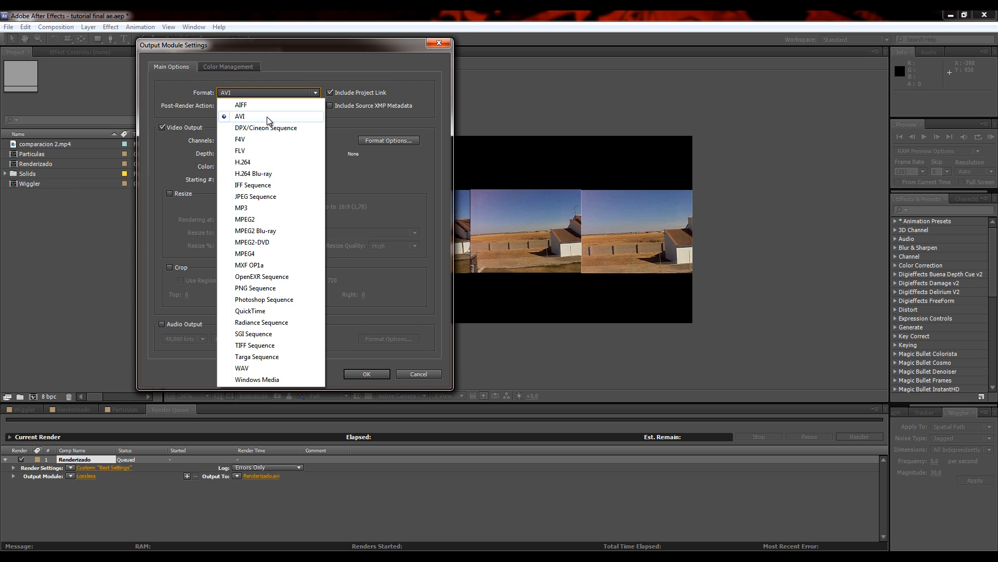
{"action": "left_click", "coordinate": [264, 167]}
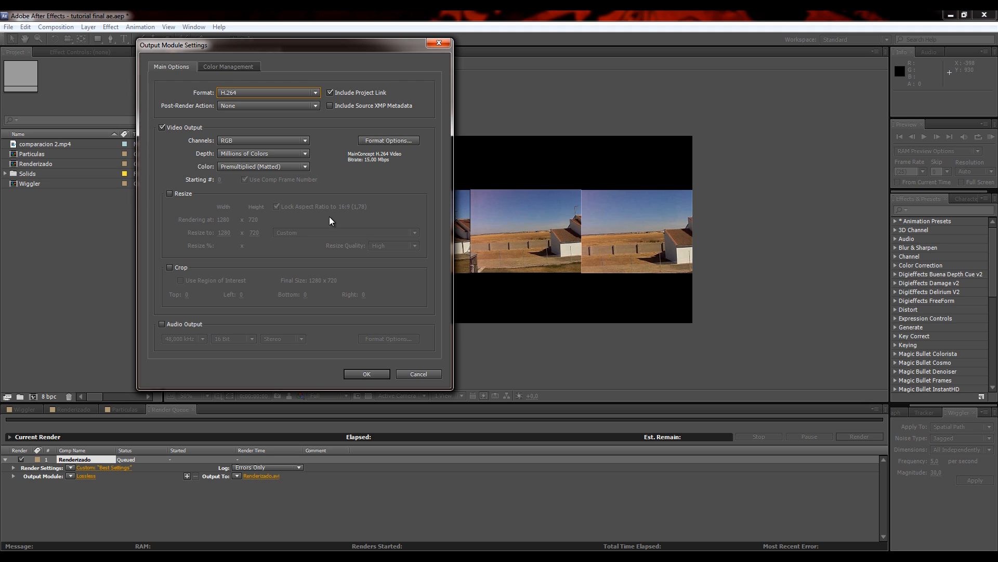
Examine the H.264 format options, covering the multiplexing choices, bitrate encoding and key frame distance setting
{"action": "left_click", "coordinate": [394, 144]}
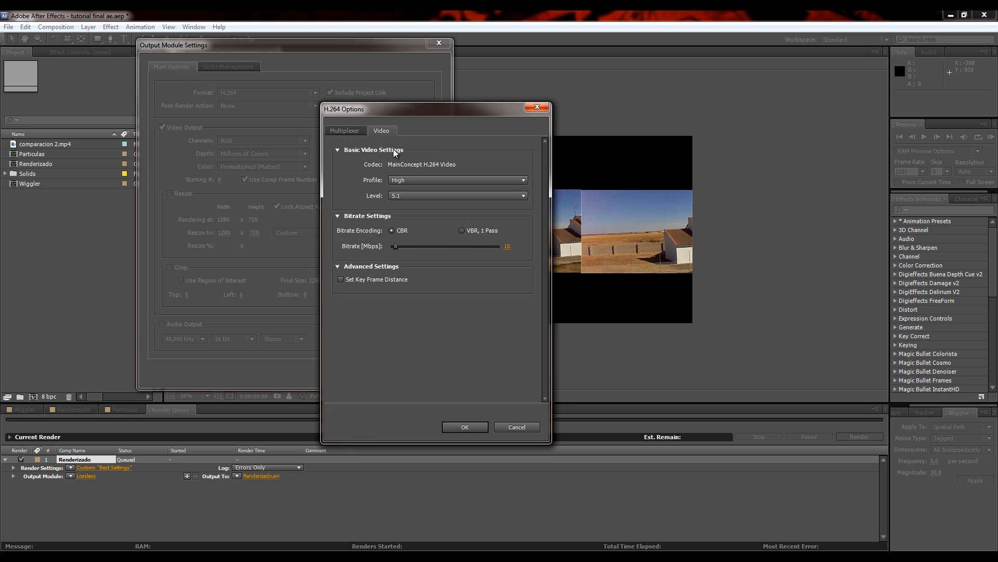
{"action": "left_click", "coordinate": [350, 131]}
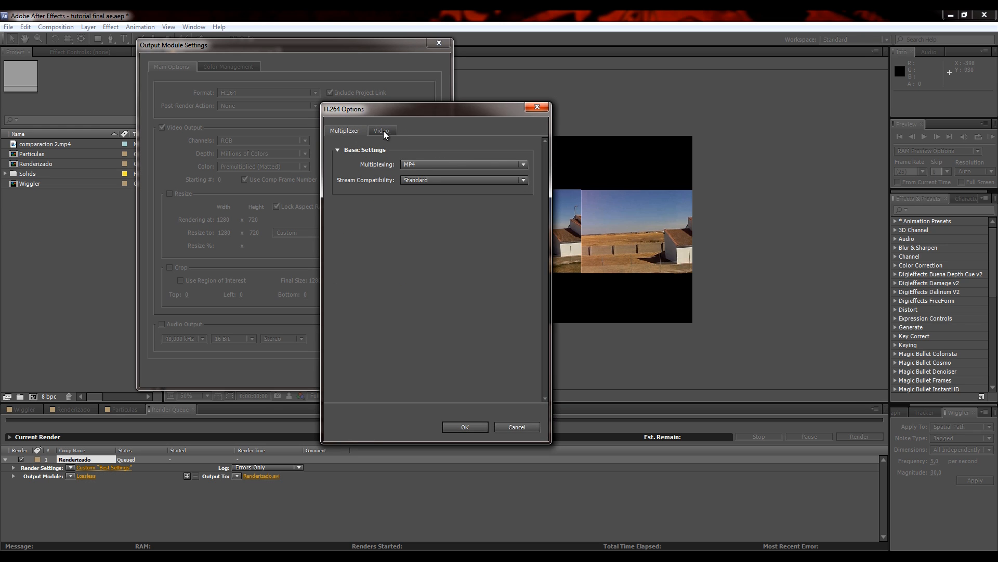
{"action": "left_click", "coordinate": [420, 166]}
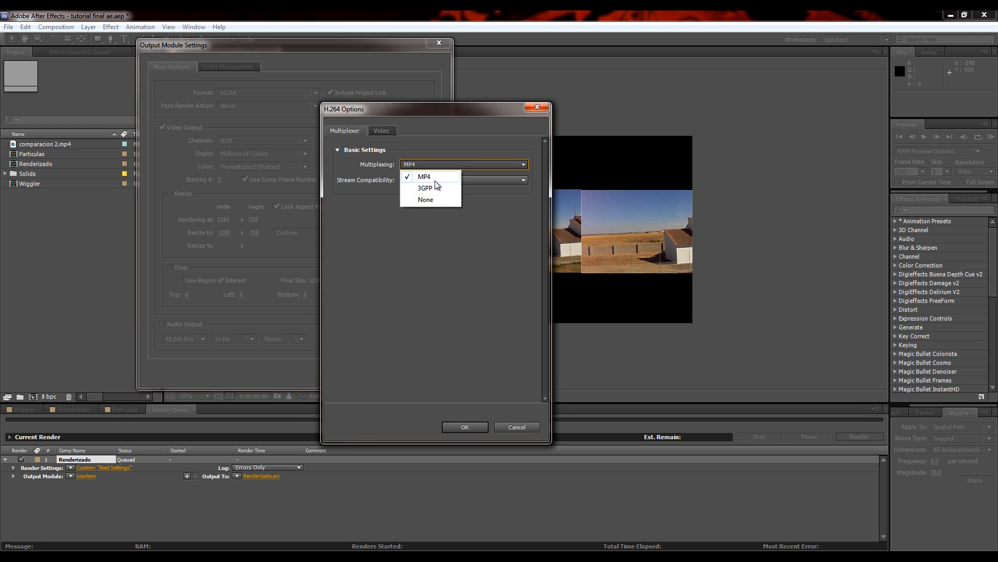
{"action": "left_click", "coordinate": [336, 164]}
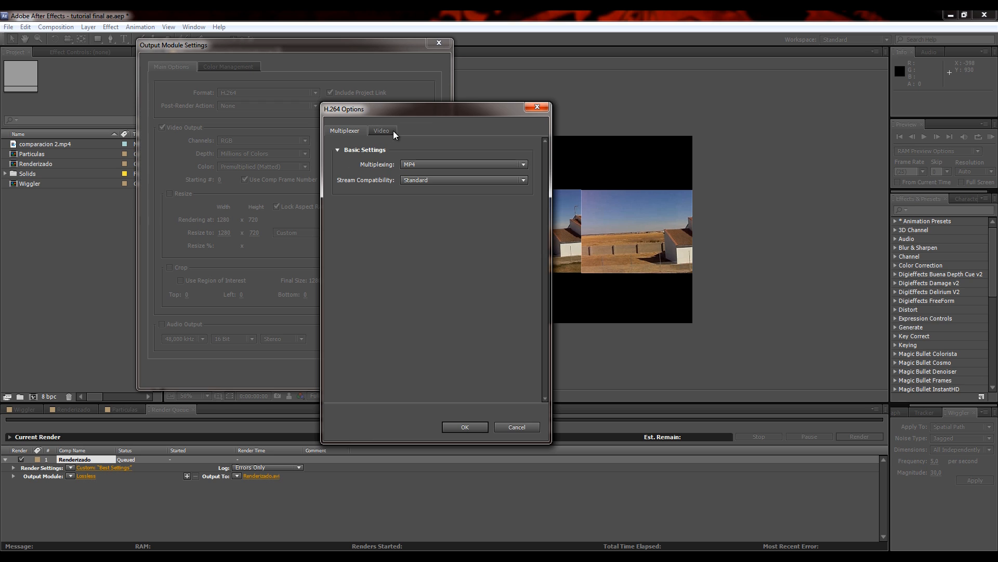
{"action": "left_click", "coordinate": [394, 132]}
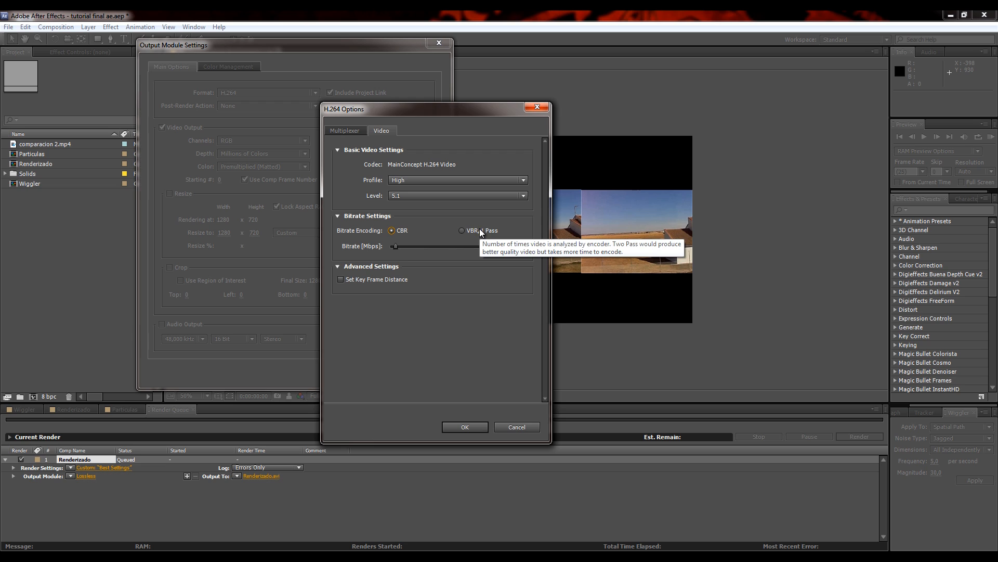
{"action": "left_click", "coordinate": [377, 277]}
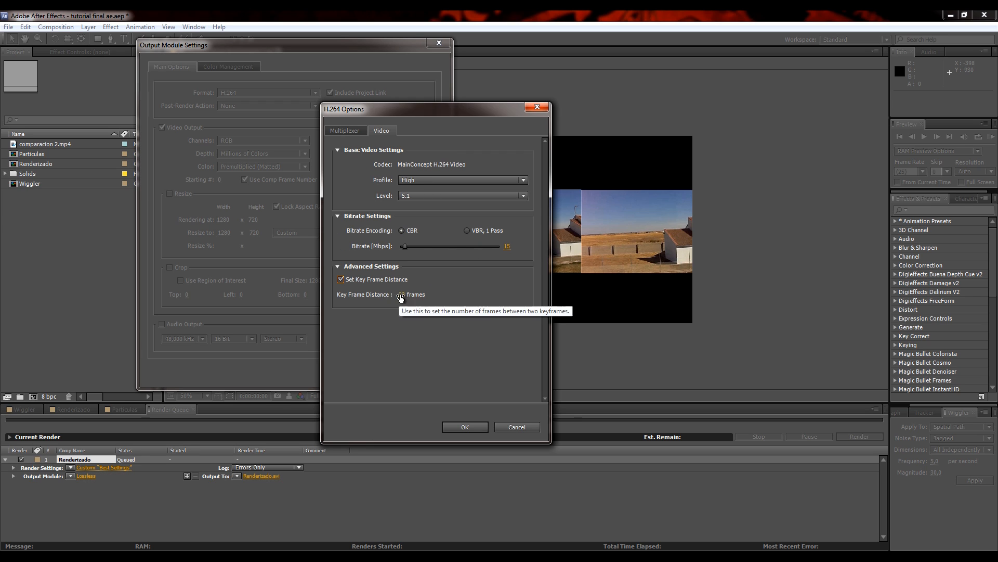
{"action": "left_click", "coordinate": [368, 279]}
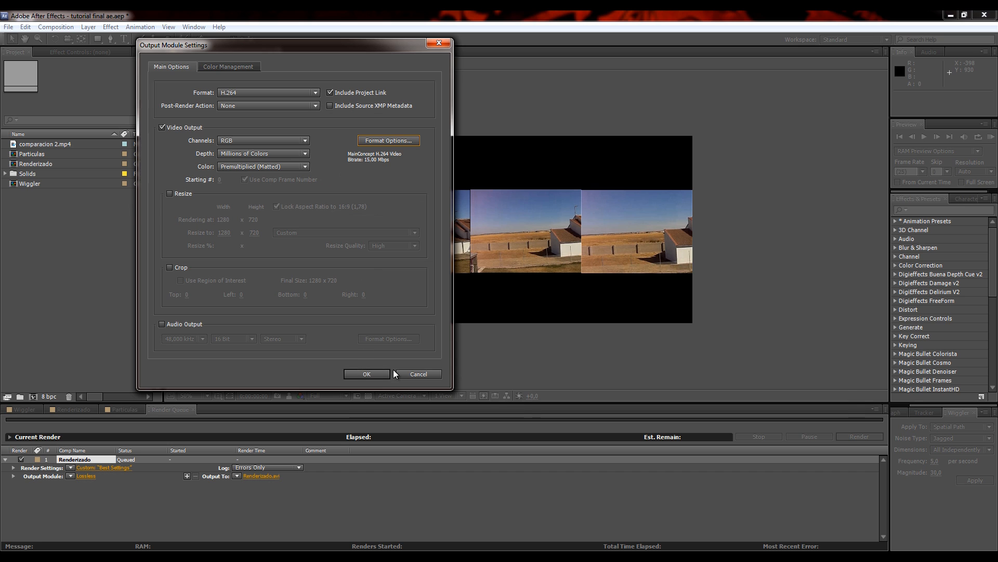
Accept the H.264 output module settings and check the output destination dialog for the Renderizado movie without saving
{"action": "left_click", "coordinate": [366, 373]}
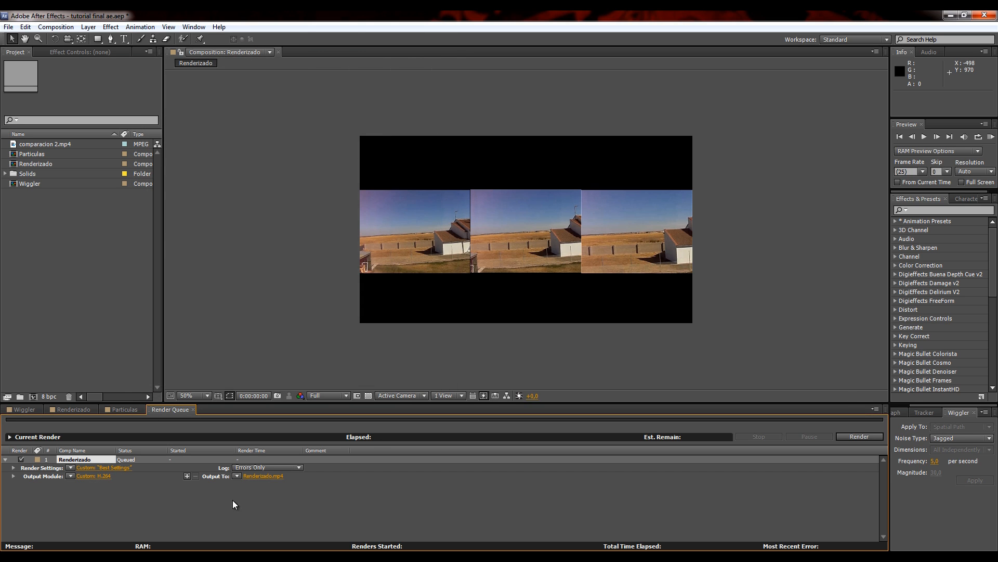
{"action": "left_click", "coordinate": [273, 477]}
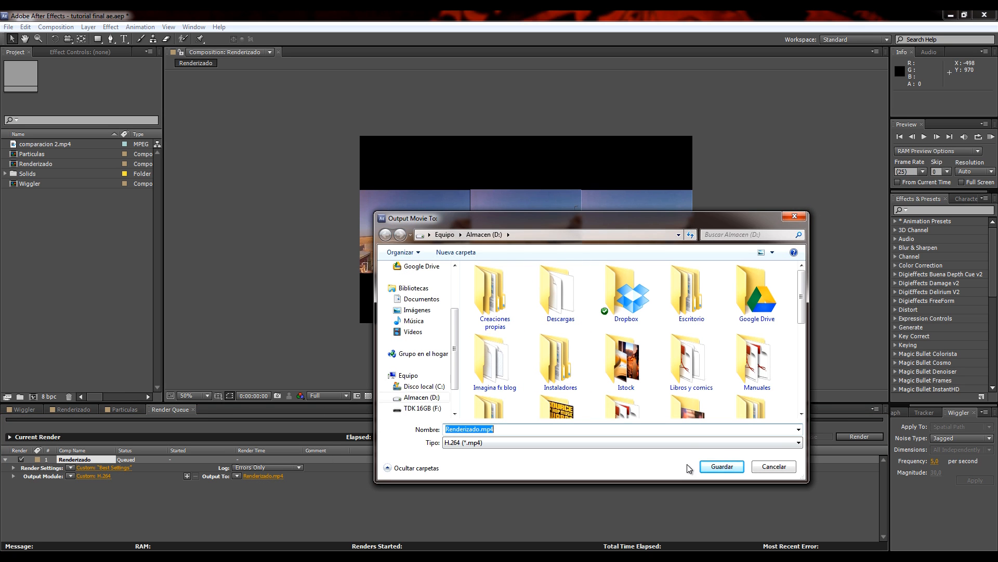
{"action": "left_click", "coordinate": [770, 467]}
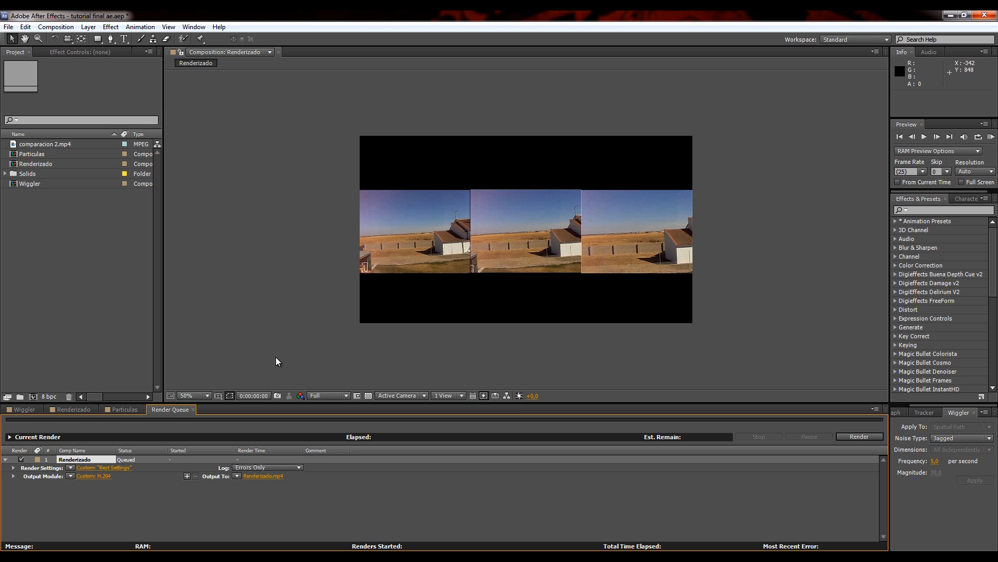
Create a new composition with the HDV/HDTV 720 25 preset, 1280 x 720 px and 10 seconds long
{"action": "left_click", "coordinate": [17, 409]}
{"action": "right_click", "coordinate": [83, 225]}
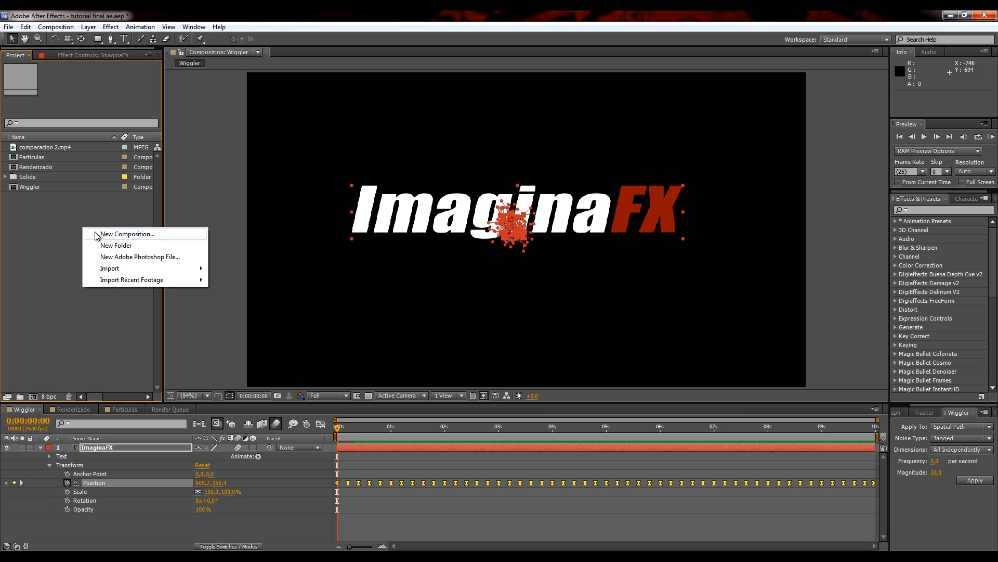
{"action": "left_click", "coordinate": [94, 232]}
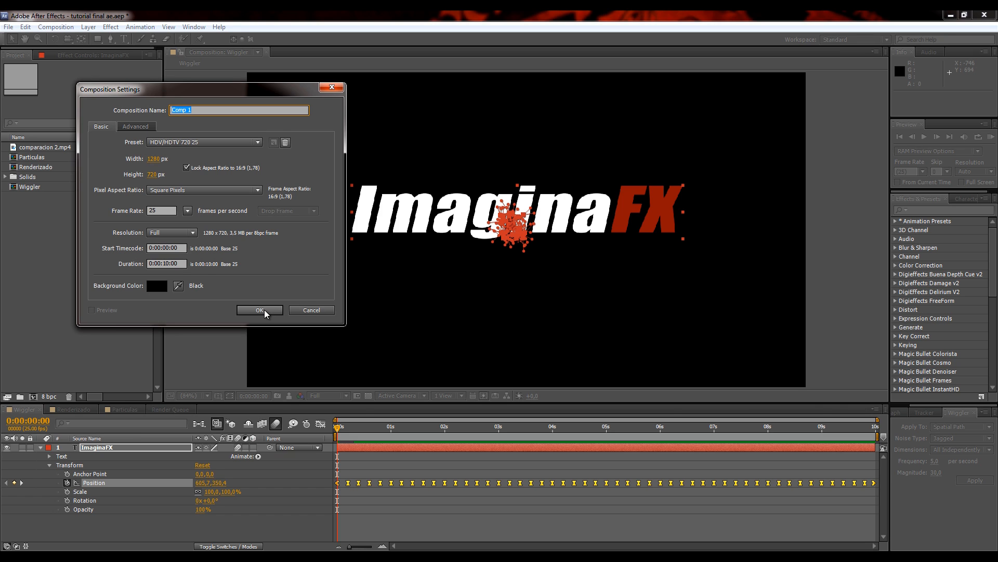
{"action": "left_click", "coordinate": [260, 310]}
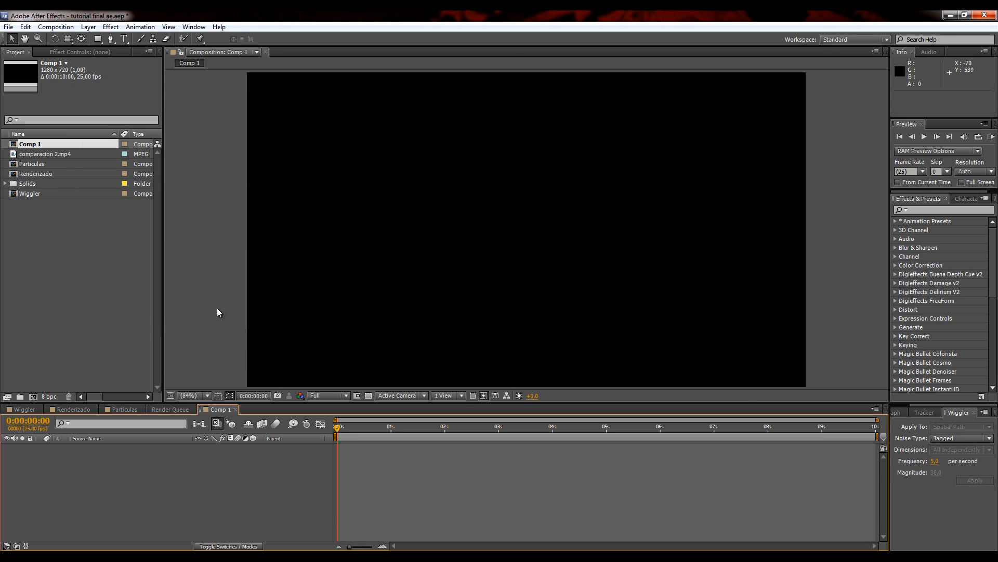
Add a black 1280 x 720 px solid layer to the Comp 1 composition
{"action": "right_click", "coordinate": [104, 510]}
{"action": "mouse_move", "coordinate": [140, 408]}
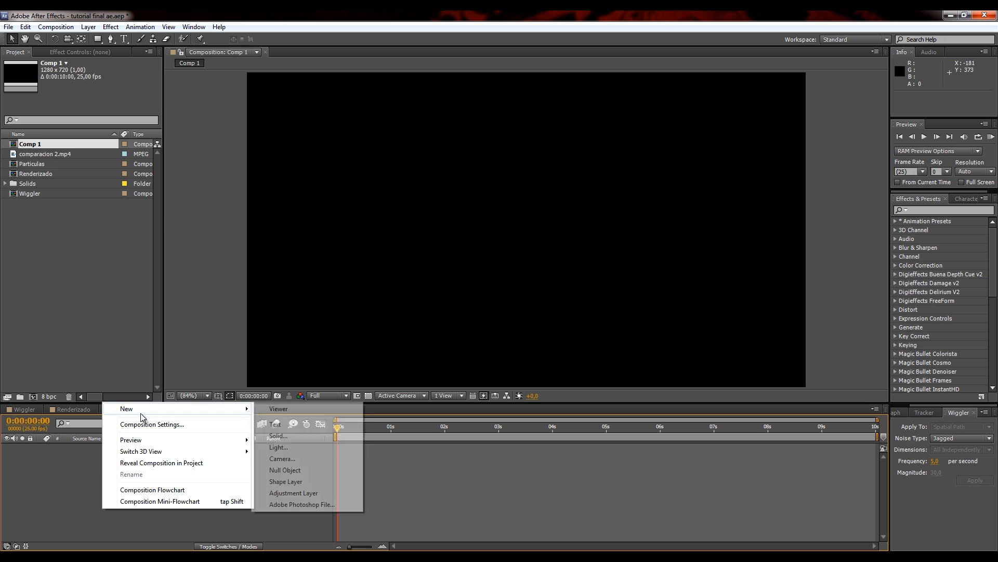
{"action": "left_click", "coordinate": [344, 436]}
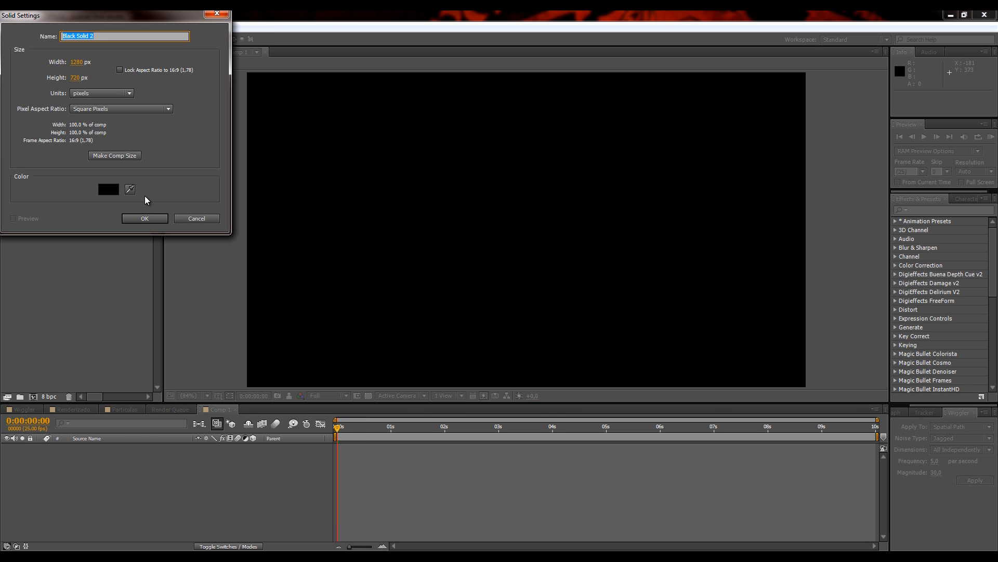
{"action": "left_click", "coordinate": [145, 219]}
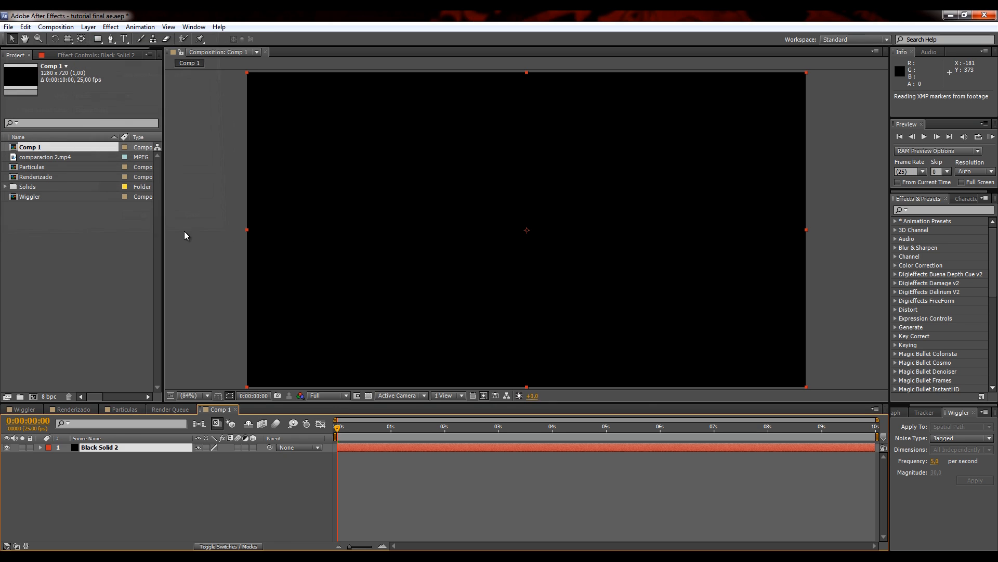
Apply the CC Particle World effect to the black solid and scrub the timeline to 0:00:01:16
{"action": "left_click", "coordinate": [933, 210]}
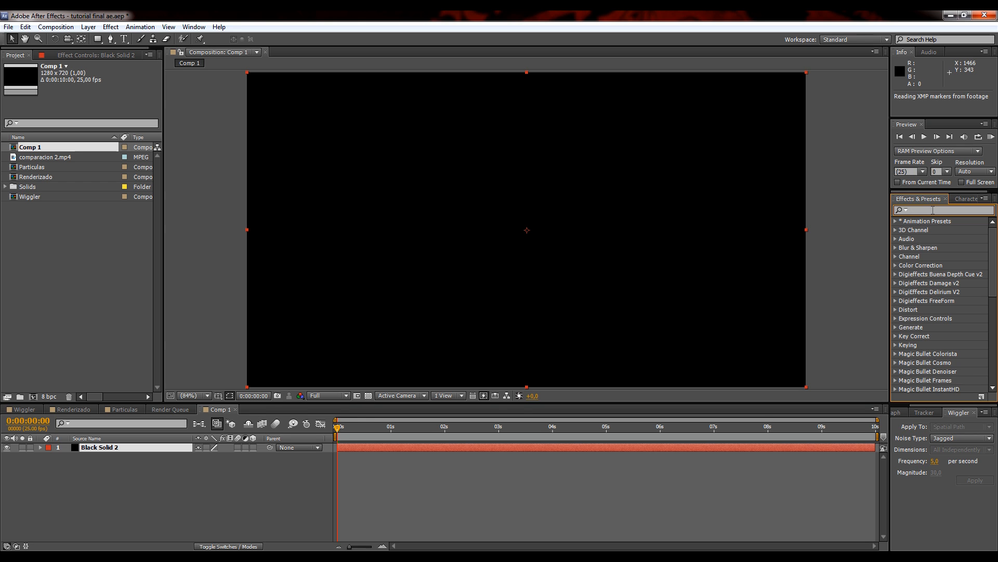
{"action": "type", "text": "part"}
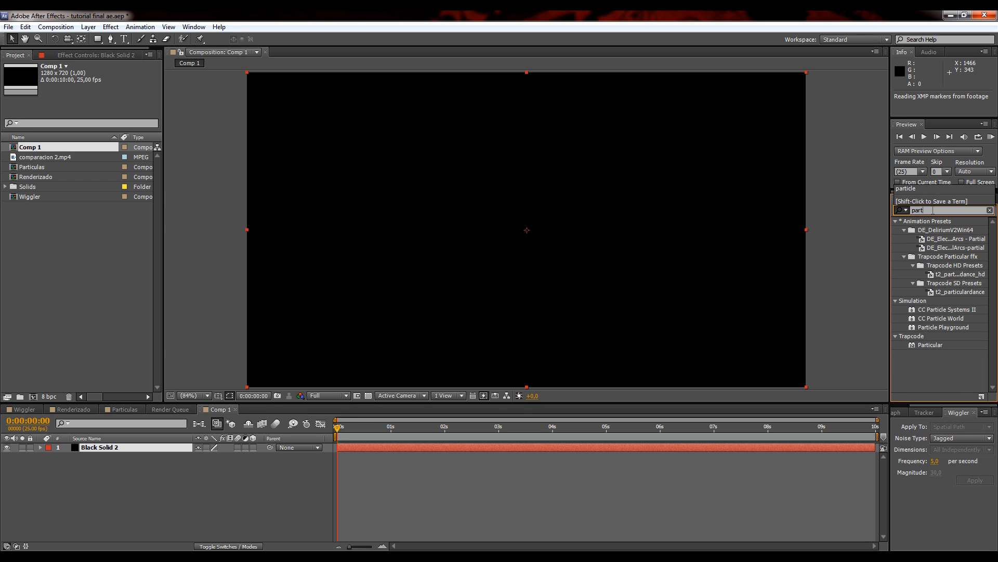
{"action": "type", "text": "icl"}
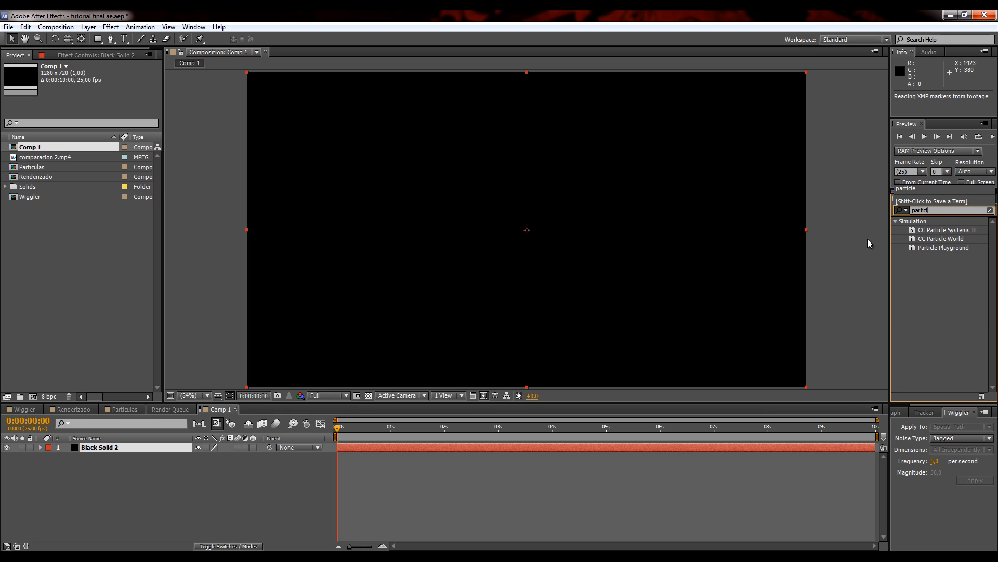
{"action": "left_click", "coordinate": [953, 241]}
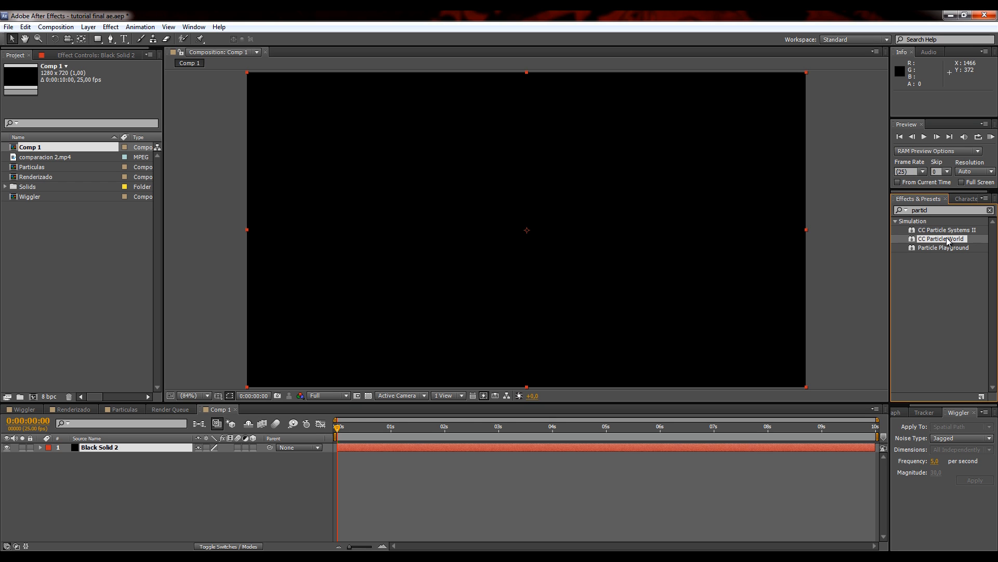
{"action": "left_click_drag", "start_coordinate": [948, 242], "coordinate": [564, 215]}
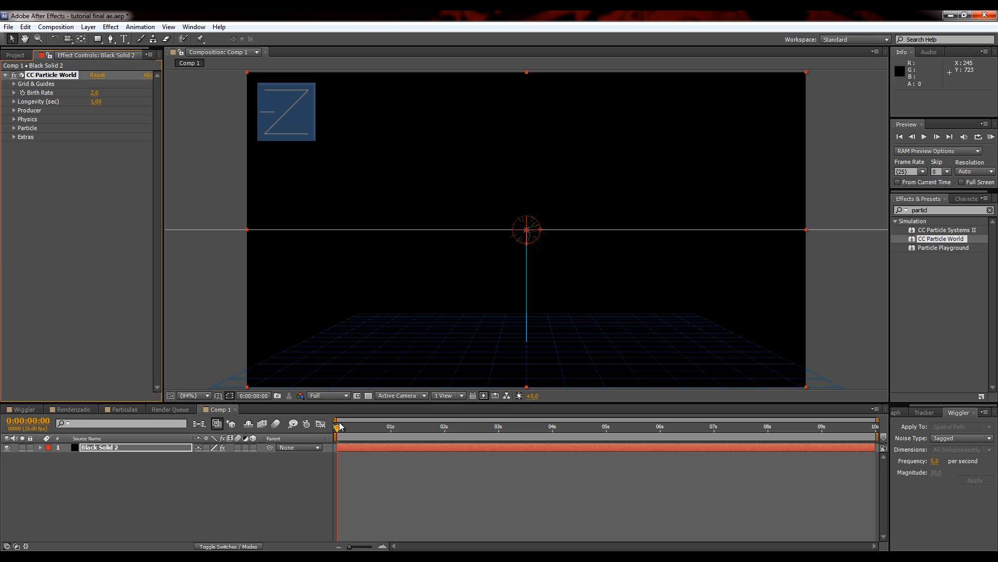
{"action": "left_click_drag", "start_coordinate": [339, 426], "coordinate": [427, 420]}
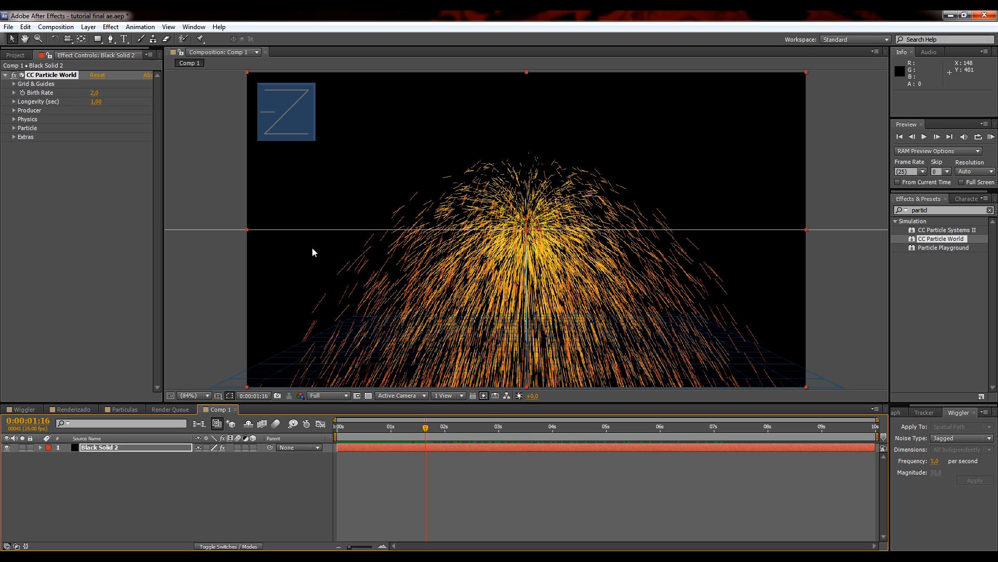
Add a two-node 35mm camera to Comp 1 and orbit it around the particles
{"action": "right_click", "coordinate": [127, 470]}
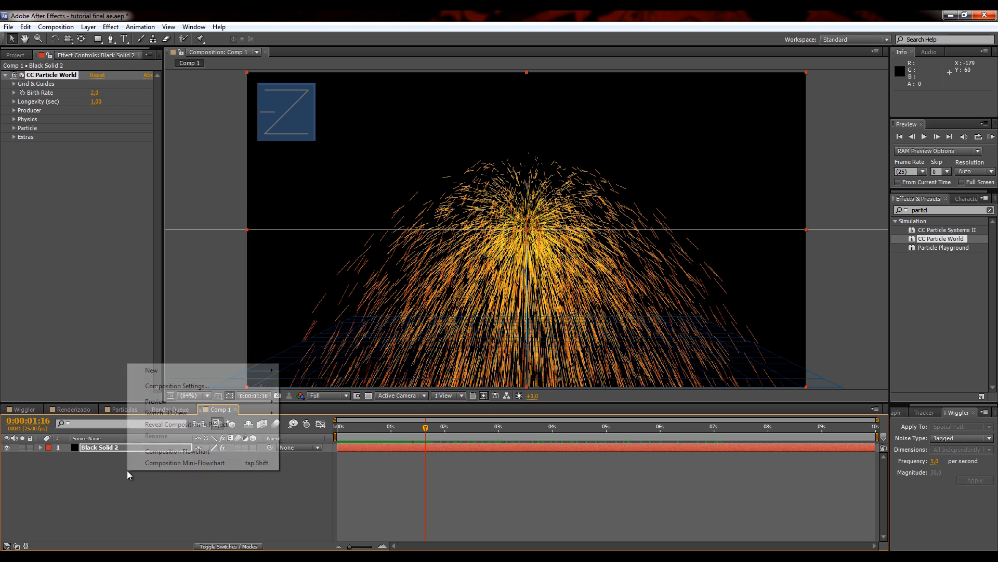
{"action": "mouse_move", "coordinate": [177, 376]}
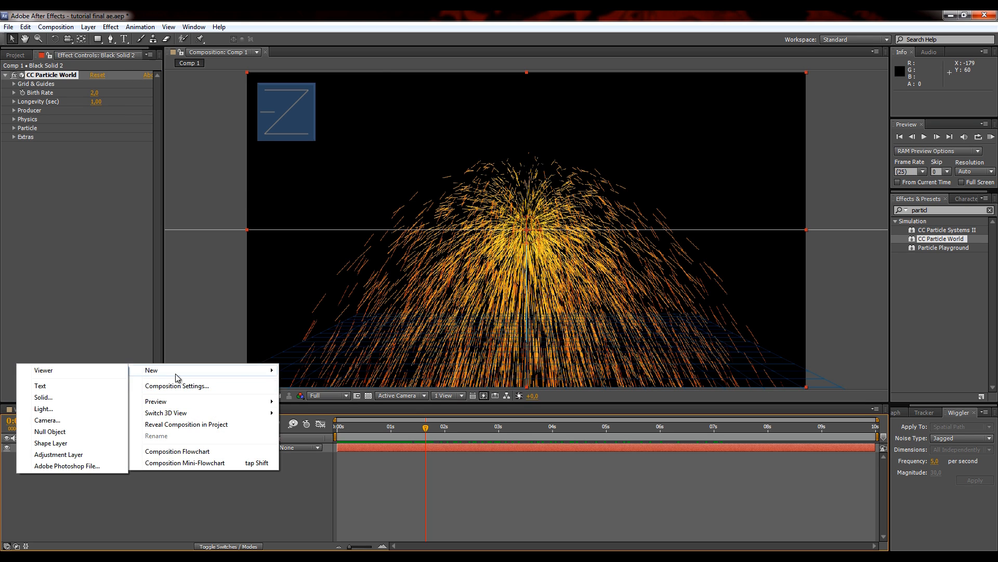
{"action": "left_click", "coordinate": [55, 420]}
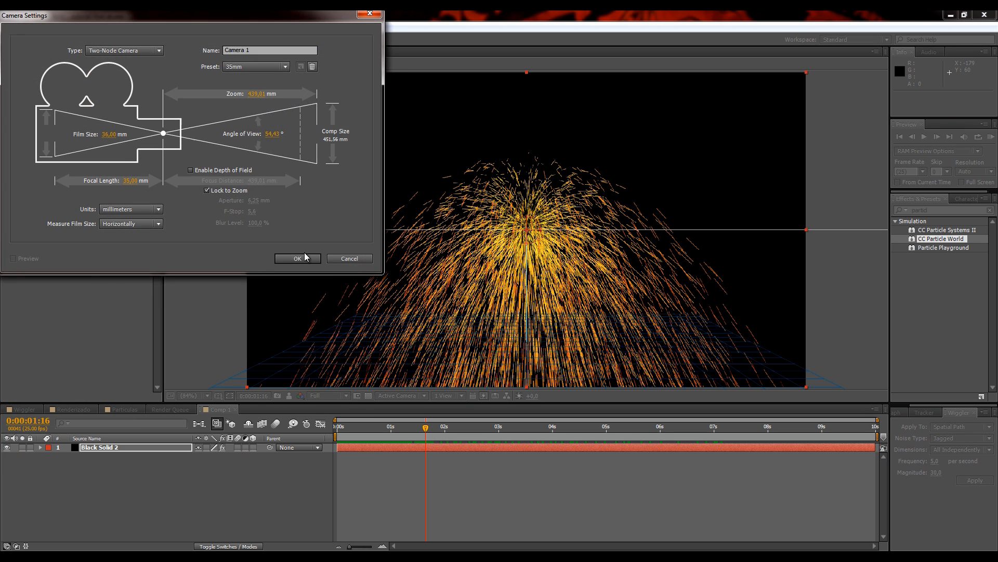
{"action": "left_click", "coordinate": [297, 259]}
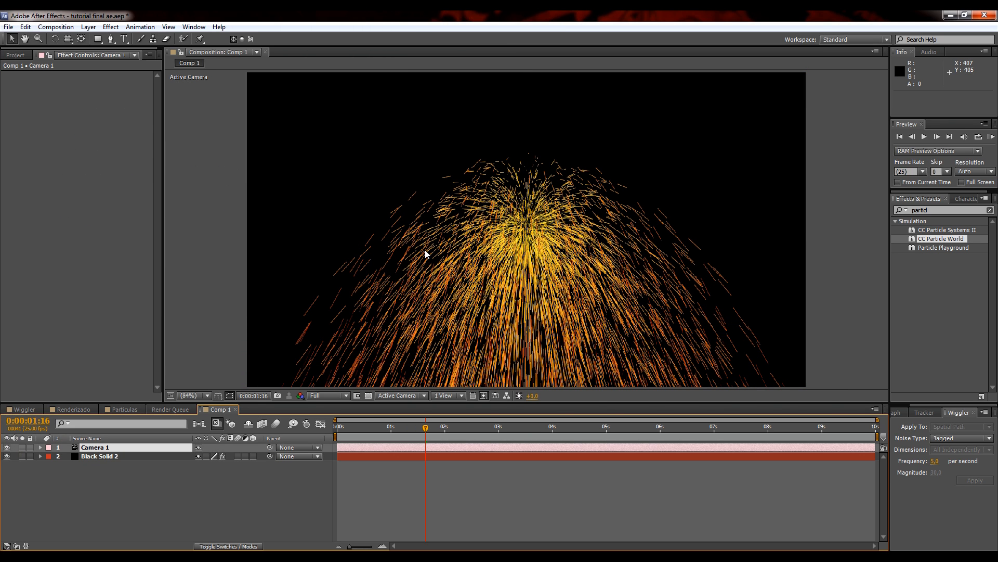
{"action": "key", "text": "c"}
{"action": "left_click_drag", "start_coordinate": [580, 244], "coordinate": [530, 261]}
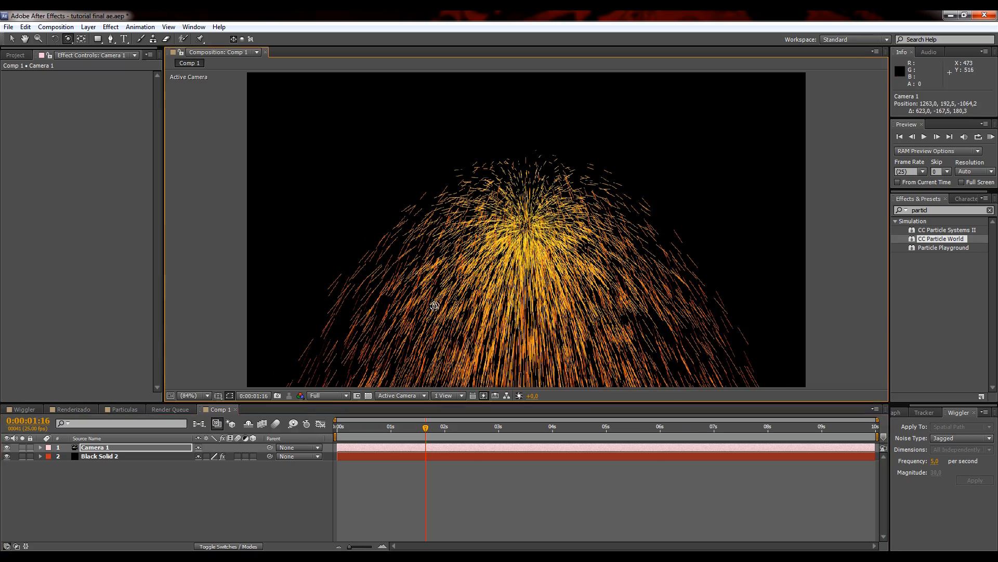
Try the Star particle type in the black solid's CC Particle World effect, and switch it to Shaded Sphere
{"action": "left_click", "coordinate": [106, 456]}
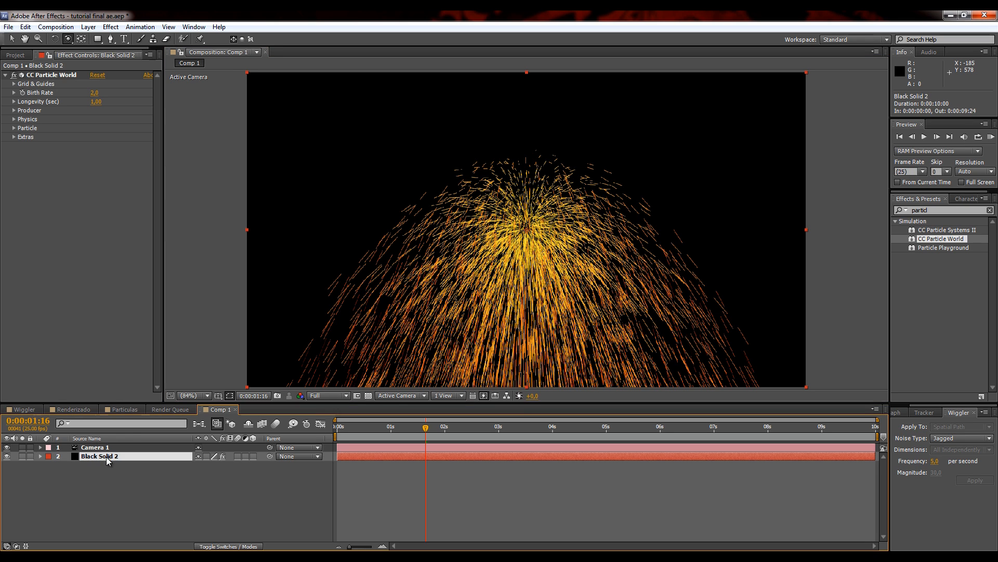
{"action": "left_click", "coordinate": [14, 128]}
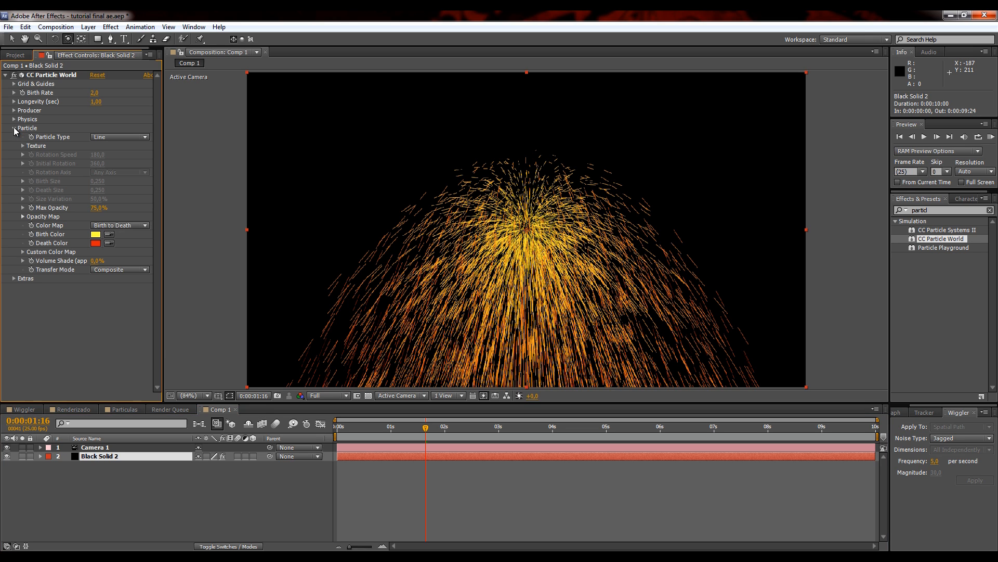
{"action": "left_click", "coordinate": [133, 136]}
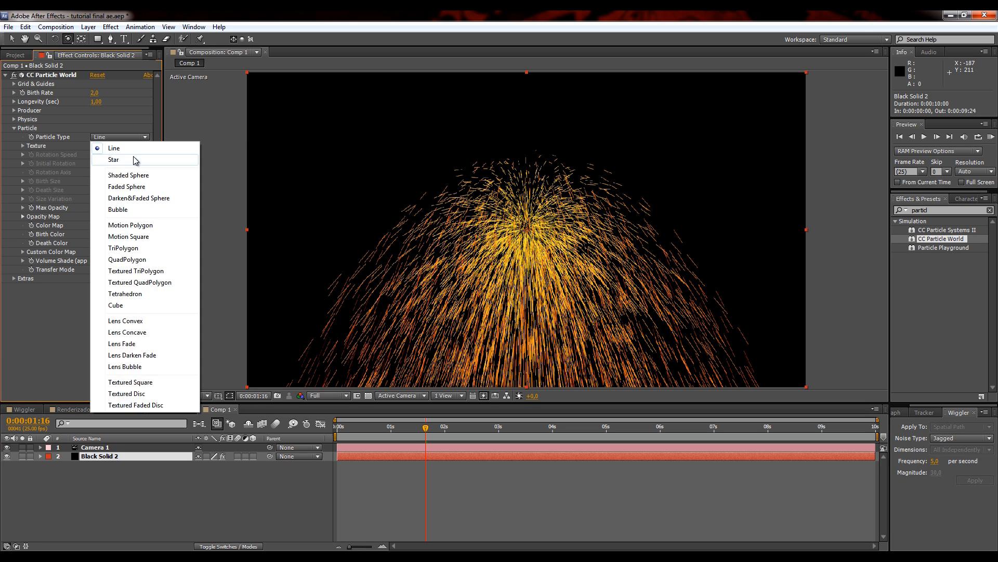
{"action": "left_click", "coordinate": [133, 161]}
{"action": "left_click", "coordinate": [133, 135]}
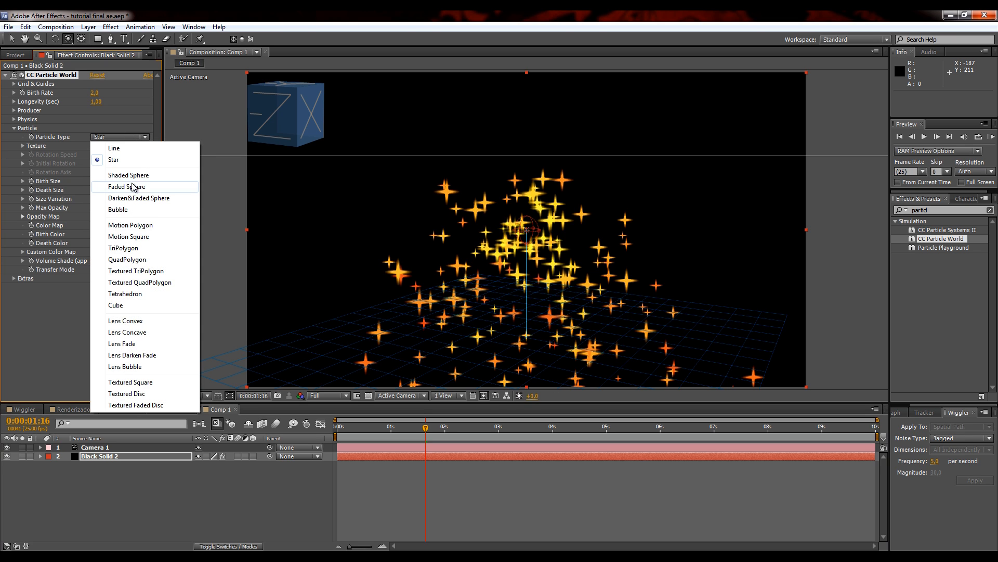
{"action": "left_click", "coordinate": [149, 176]}
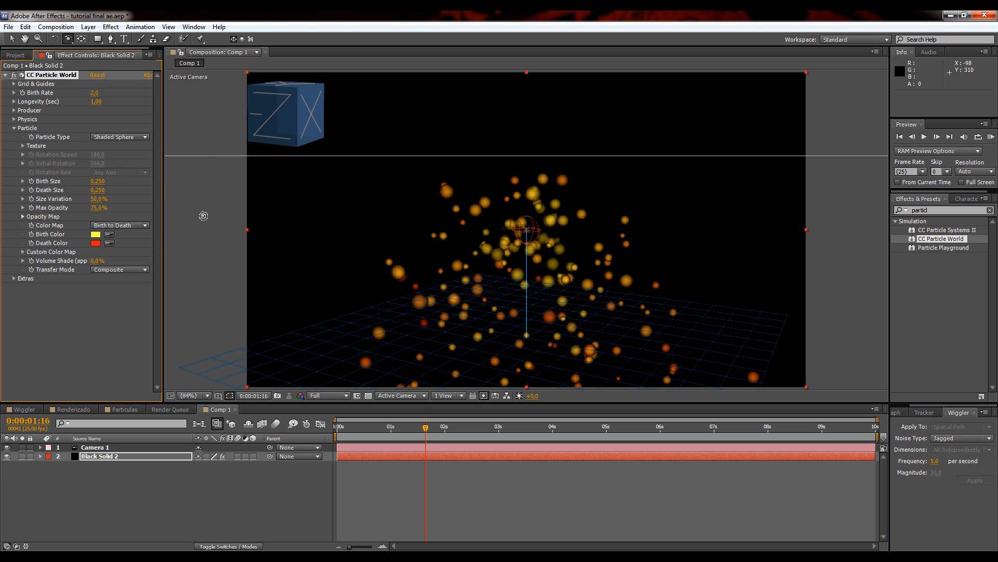
Scrub the timeline to 0:00:03:02 and orbit the camera slightly around the sphere particles
{"action": "left_click", "coordinate": [418, 431]}
{"action": "left_click_drag", "start_coordinate": [419, 434], "coordinate": [504, 447]}
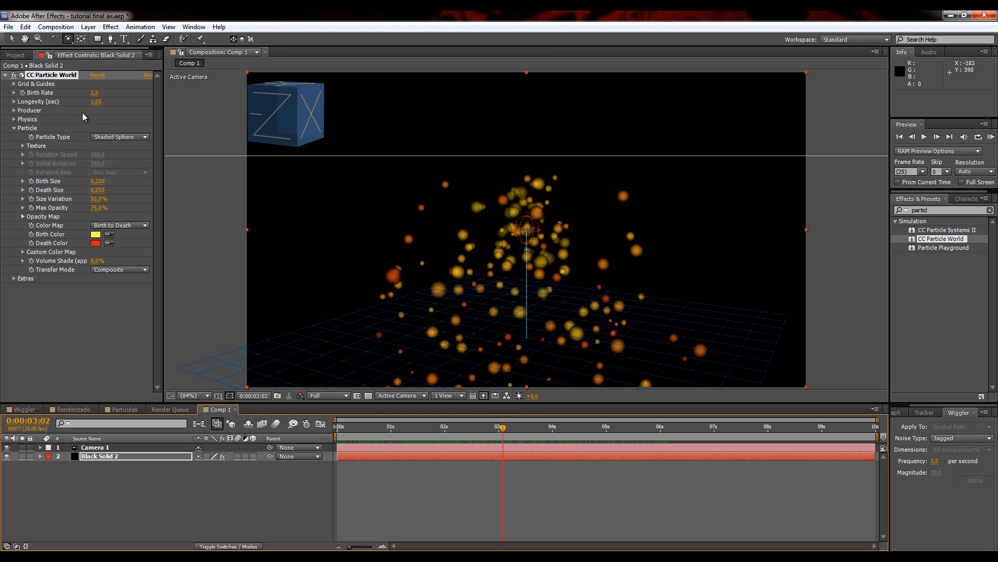
{"action": "left_click_drag", "start_coordinate": [407, 280], "coordinate": [388, 272]}
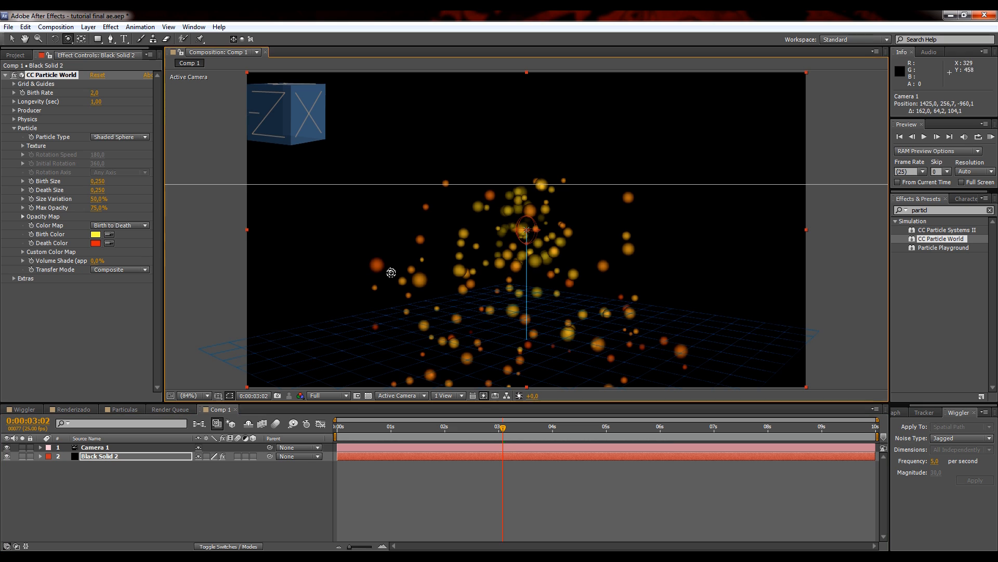
Set the black solid's particle velocity to 0.36, switch the physics animation to Direction Axis, and scrub to 0:00:01:14
{"action": "left_click", "coordinate": [14, 119]}
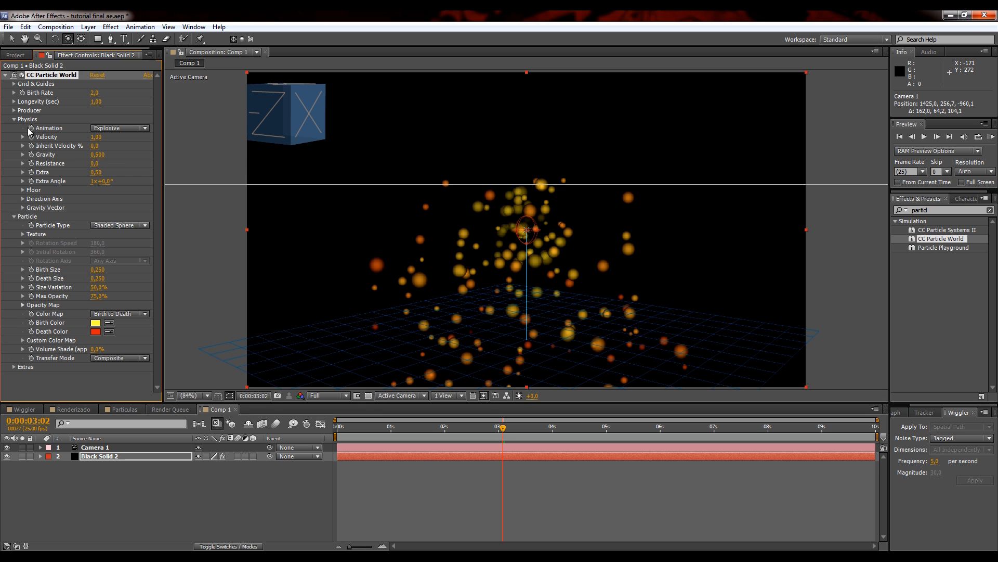
{"action": "left_click_drag", "start_coordinate": [95, 136], "coordinate": [64, 136]}
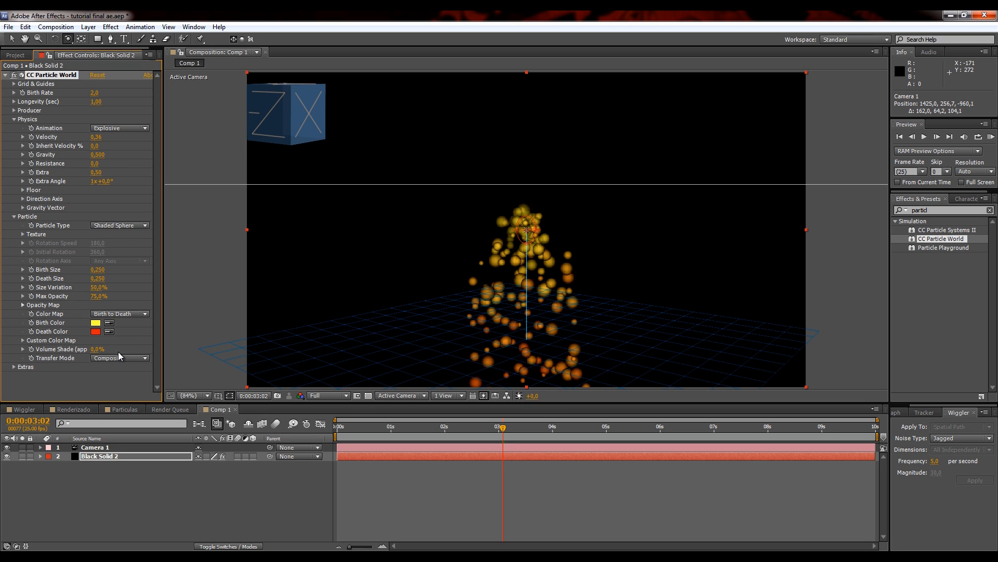
{"action": "left_click", "coordinate": [124, 128]}
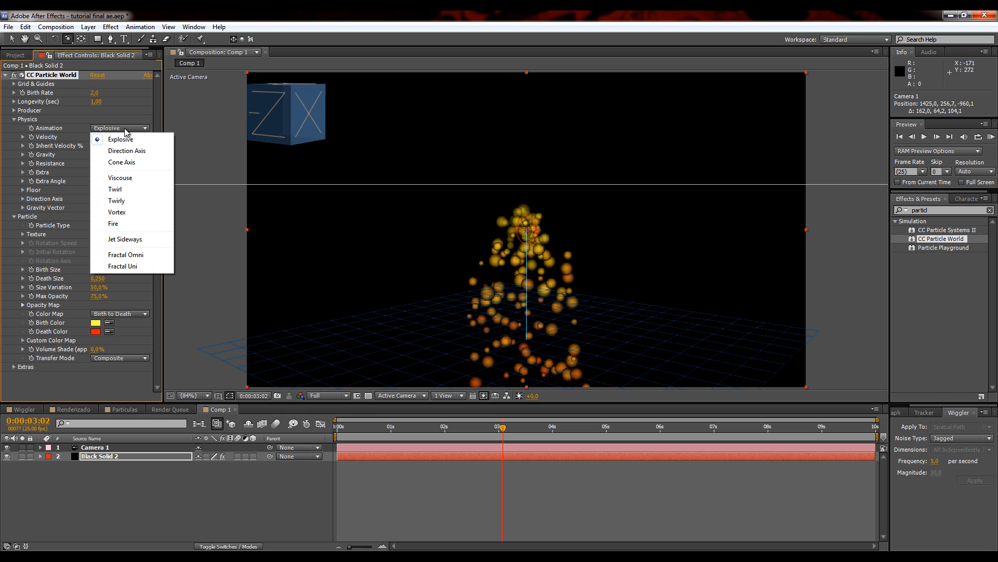
{"action": "left_click", "coordinate": [145, 150]}
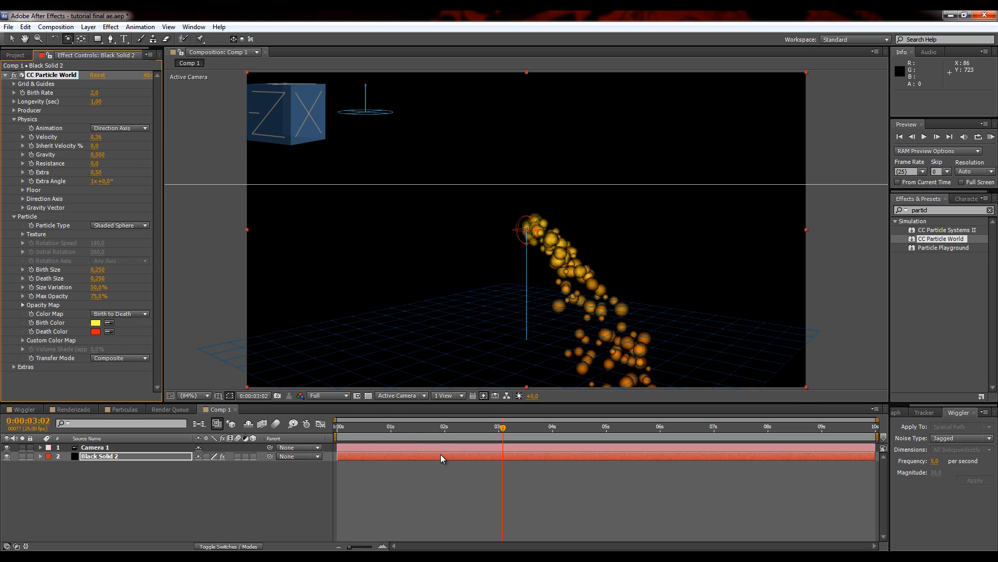
{"action": "left_click_drag", "start_coordinate": [360, 425], "coordinate": [422, 433]}
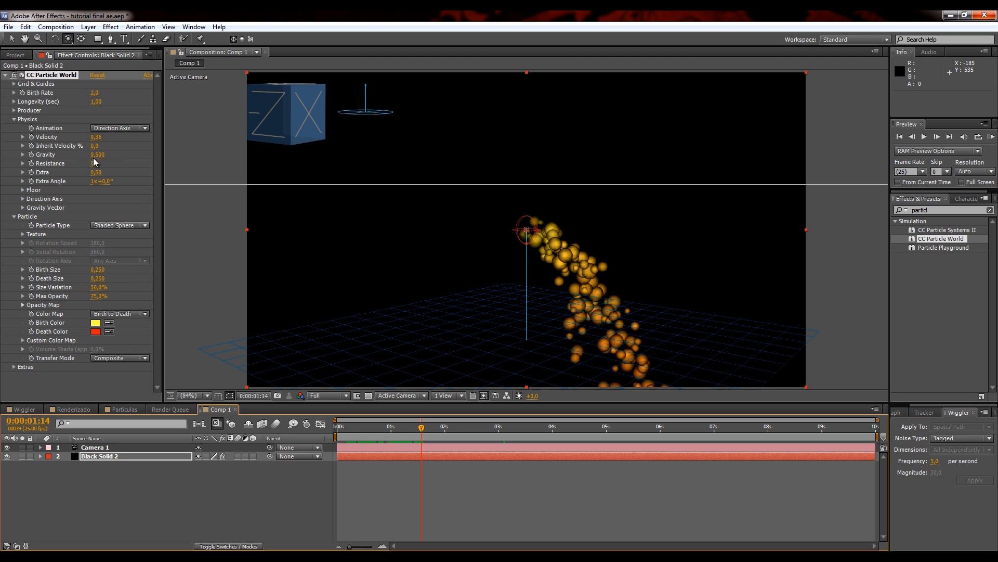
Set the particle gravity to 0.100 and scrub from the start of the timeline to 0:00:03:22
{"action": "left_click_drag", "start_coordinate": [97, 155], "coordinate": [68, 145]}
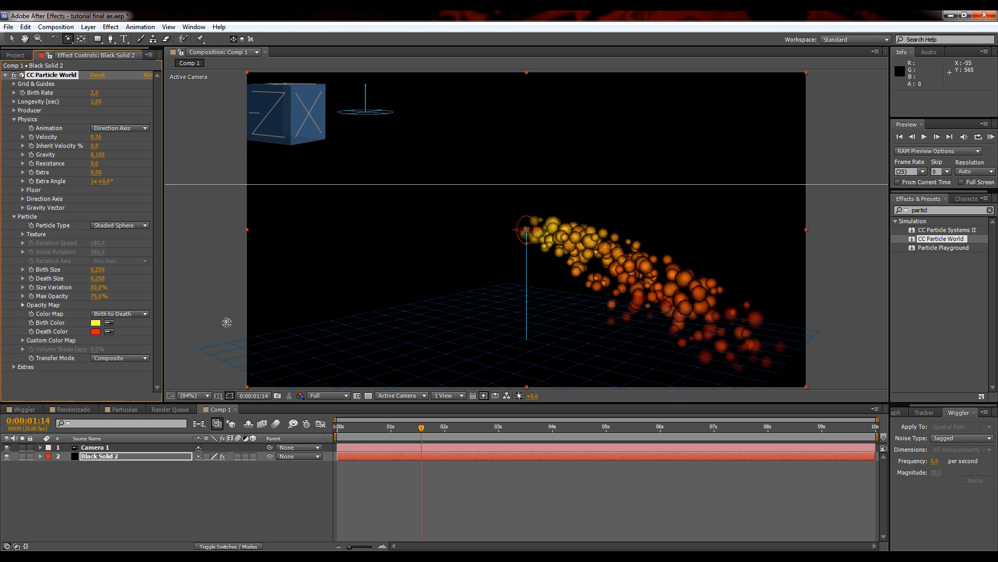
{"action": "left_click", "coordinate": [333, 427]}
{"action": "left_click_drag", "start_coordinate": [333, 427], "coordinate": [546, 445]}
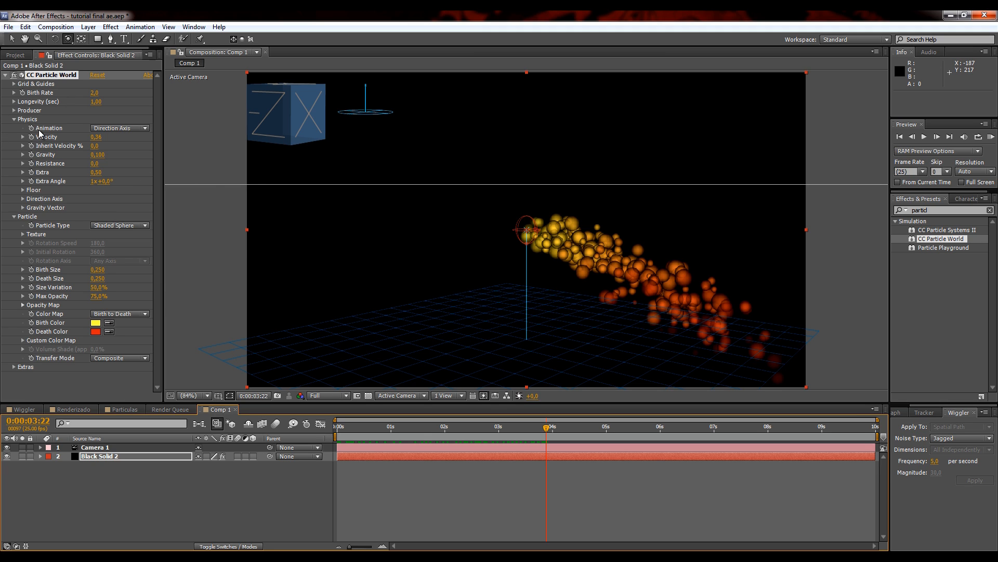
Widen the particle producer to radius X 2.125, radius Y 1.865 and radius Z 3.425
{"action": "left_click", "coordinate": [14, 110]}
{"action": "left_click_drag", "start_coordinate": [96, 146], "coordinate": [175, 163]}
{"action": "left_click_drag", "start_coordinate": [103, 156], "coordinate": [201, 156]}
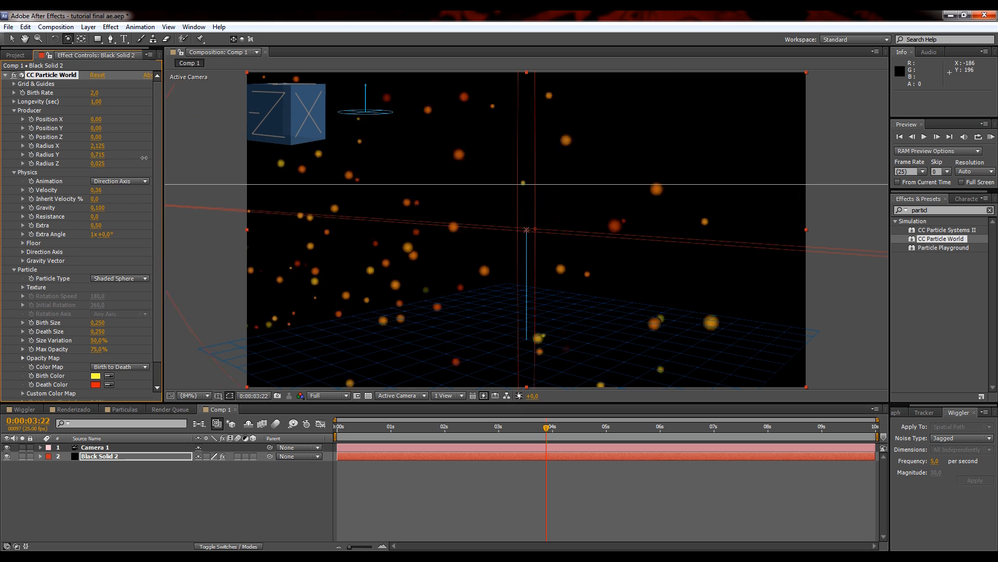
{"action": "left_click_drag", "start_coordinate": [99, 163], "coordinate": [273, 161]}
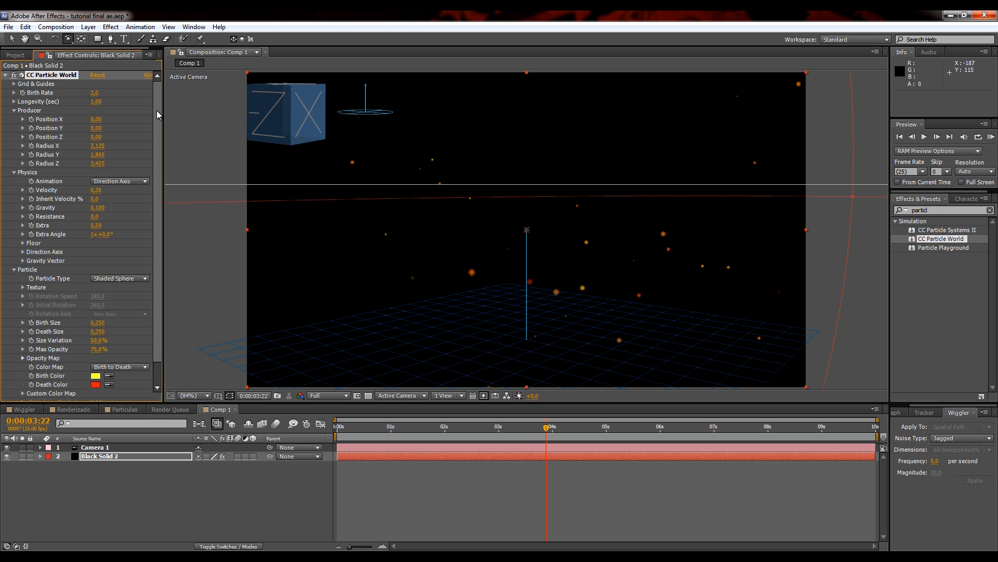
{"action": "mouse_move", "coordinate": [157, 112]}
{"action": "left_mouse_down"}
{"action": "mouse_move", "coordinate": [156, 127]}
{"action": "mouse_move", "coordinate": [160, 104]}
{"action": "left_mouse_up"}
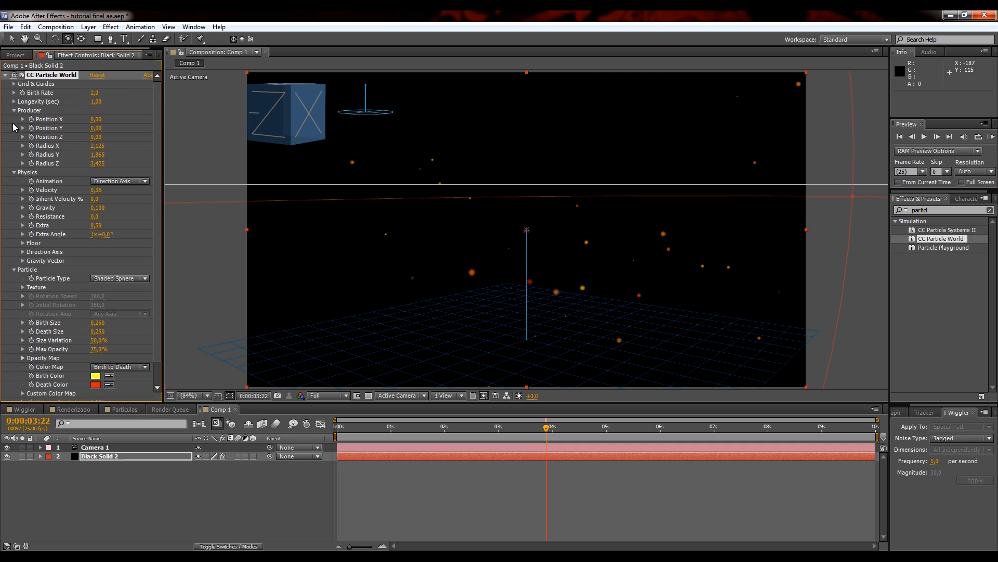
Set the particle birth rate to 21.4 and scrub the timeline to 0:00:00:20
{"action": "left_click_drag", "start_coordinate": [95, 93], "coordinate": [196, 96]}
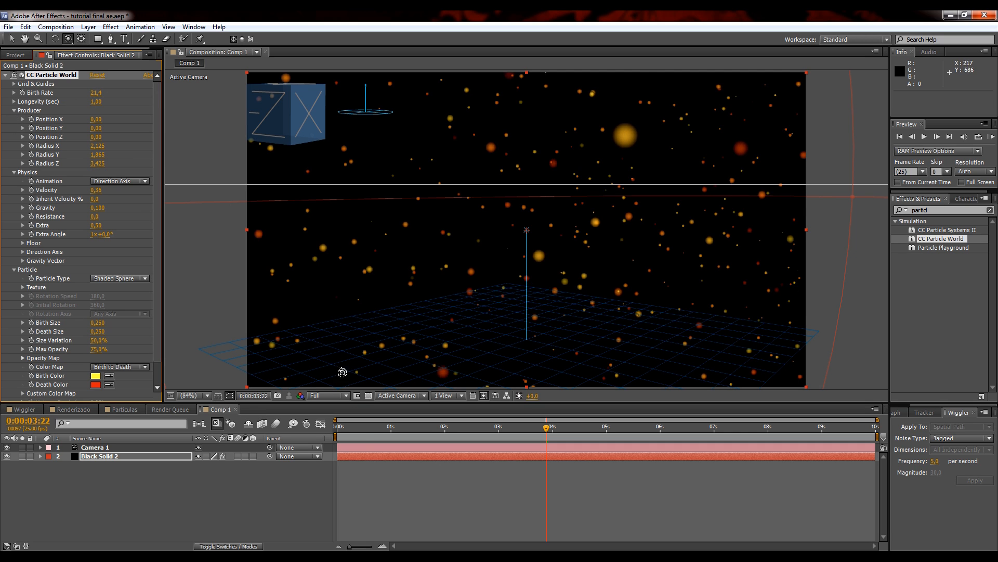
{"action": "left_click_drag", "start_coordinate": [352, 426], "coordinate": [380, 430]}
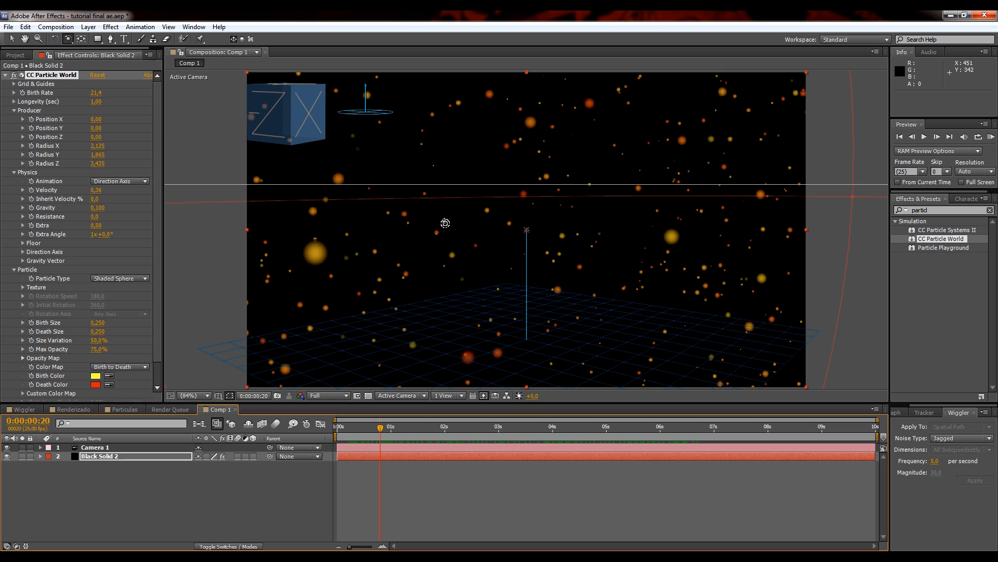
Add starting keyframes at 0:00:00:00 for all of Camera 1's transform properties, from Point of Interest to Z Rotation
{"action": "left_click_drag", "start_coordinate": [381, 428], "coordinate": [249, 430]}
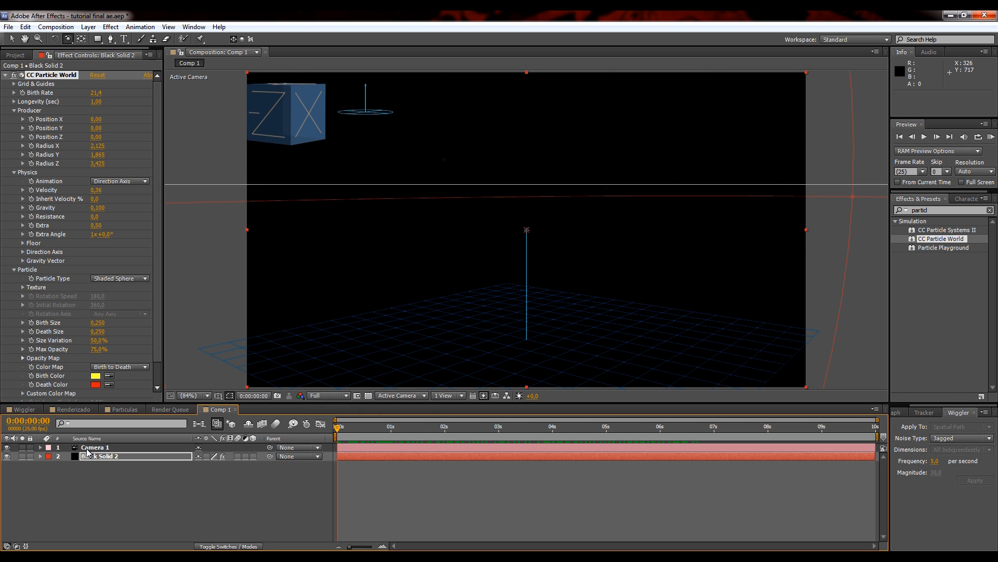
{"action": "left_click", "coordinate": [41, 448]}
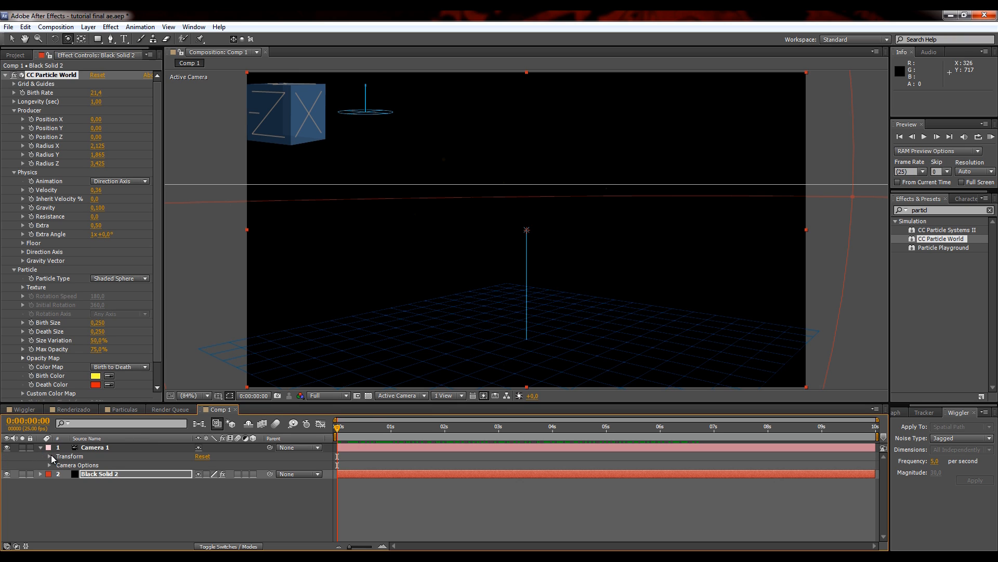
{"action": "left_click", "coordinate": [48, 456]}
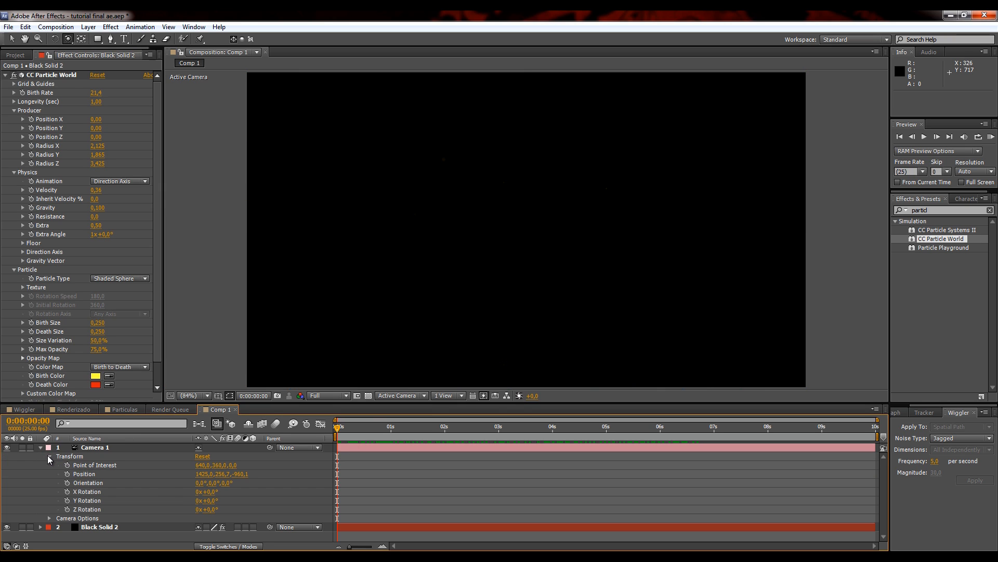
{"action": "left_click_drag", "start_coordinate": [68, 463], "coordinate": [67, 518]}
Orbit Camera 1 at 0:00:09:24 to position 921.6, 301.9, -1210.8, and scrub the animated move to 0:00:03:11
{"action": "left_click_drag", "start_coordinate": [339, 428], "coordinate": [876, 441]}
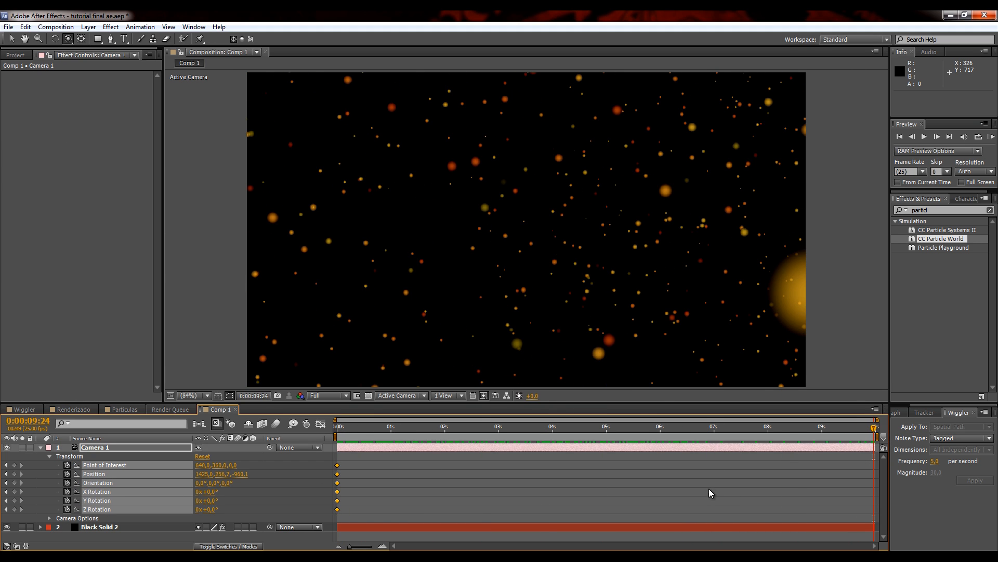
{"action": "left_click_drag", "start_coordinate": [554, 273], "coordinate": [671, 383]}
{"action": "left_click_drag", "start_coordinate": [344, 428], "coordinate": [522, 460]}
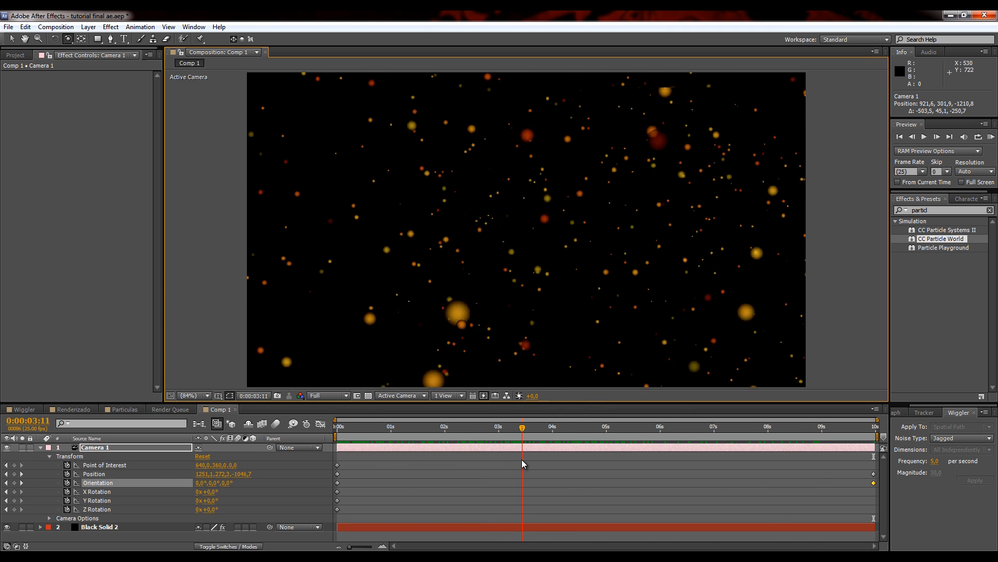
{"action": "left_click", "coordinate": [40, 448]}
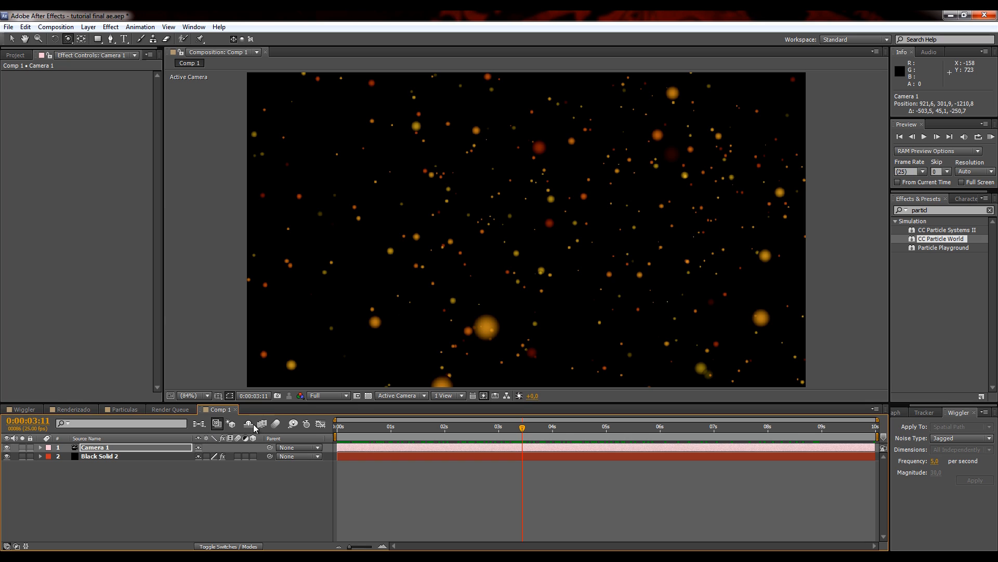
Enable motion blur for the composition and for the Black Solid 2 layer
{"action": "left_click", "coordinate": [276, 425]}
{"action": "left_click", "coordinate": [237, 457]}
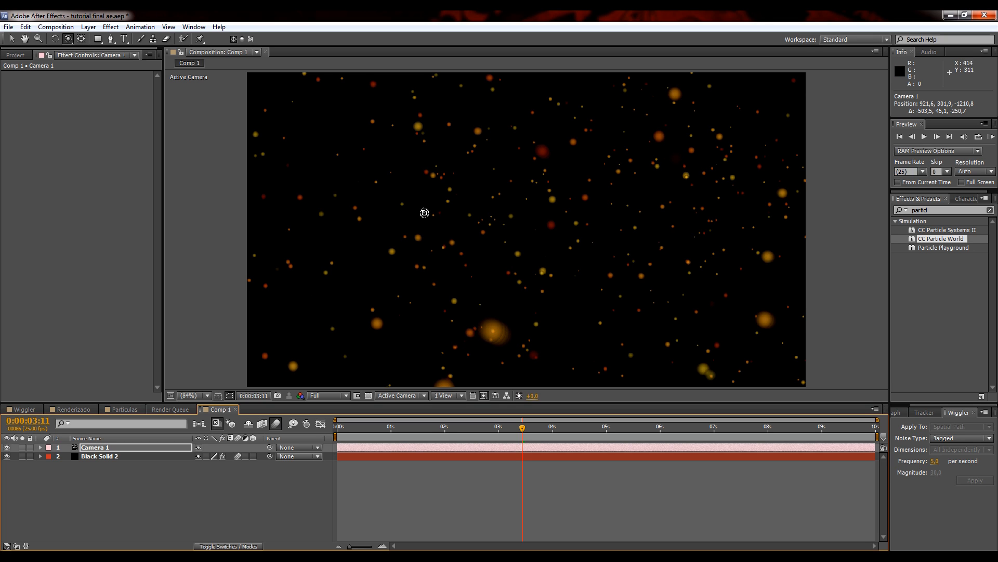
Find the Stylize Glow effect by searching for "glow" and apply it to Black Solid 2
{"action": "right_click", "coordinate": [30, 114]}
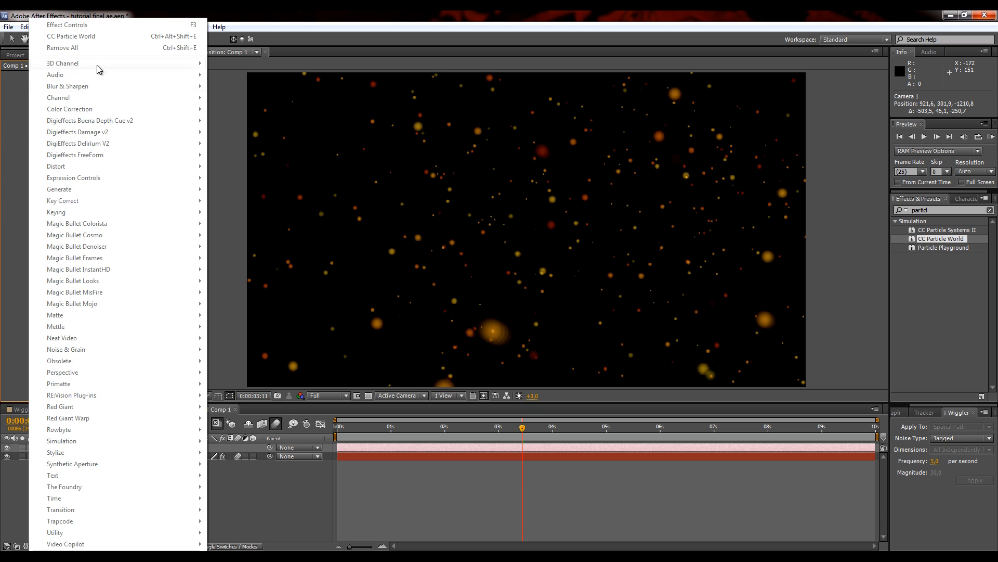
{"action": "left_click", "coordinate": [16, 134]}
{"action": "left_click", "coordinate": [109, 458]}
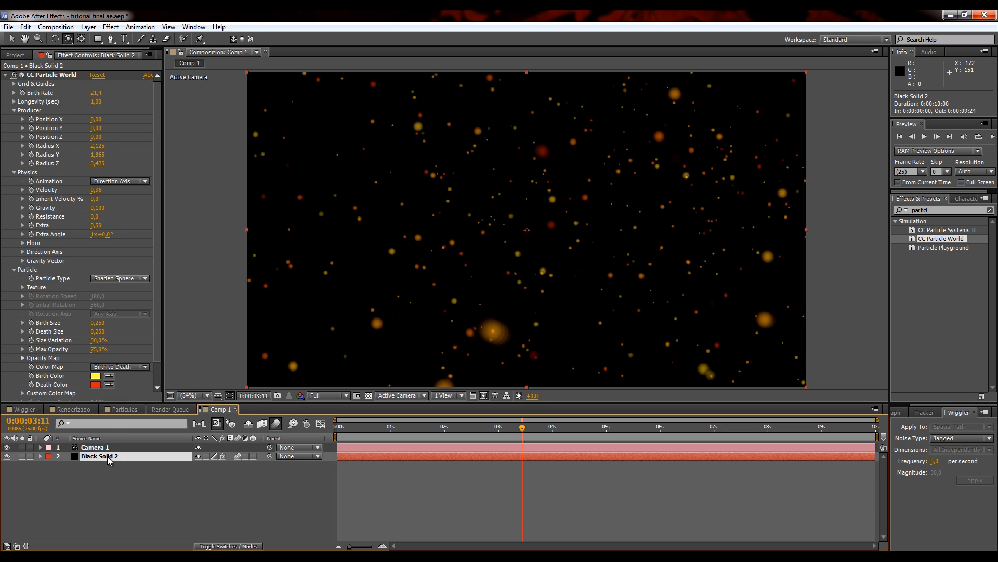
{"action": "left_click", "coordinate": [6, 75]}
{"action": "right_click", "coordinate": [100, 146]}
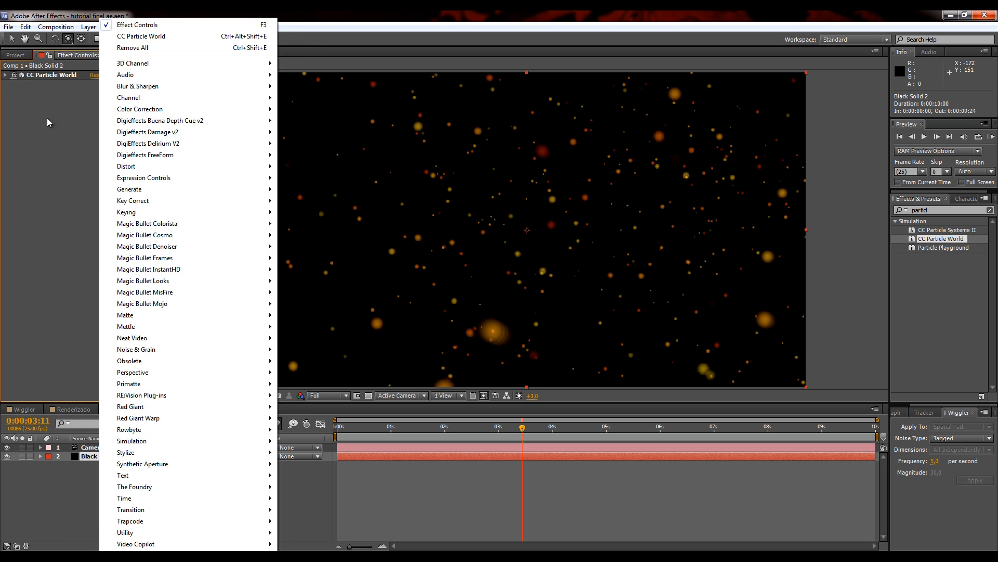
{"action": "left_click", "coordinate": [48, 123]}
{"action": "left_click", "coordinate": [939, 210]}
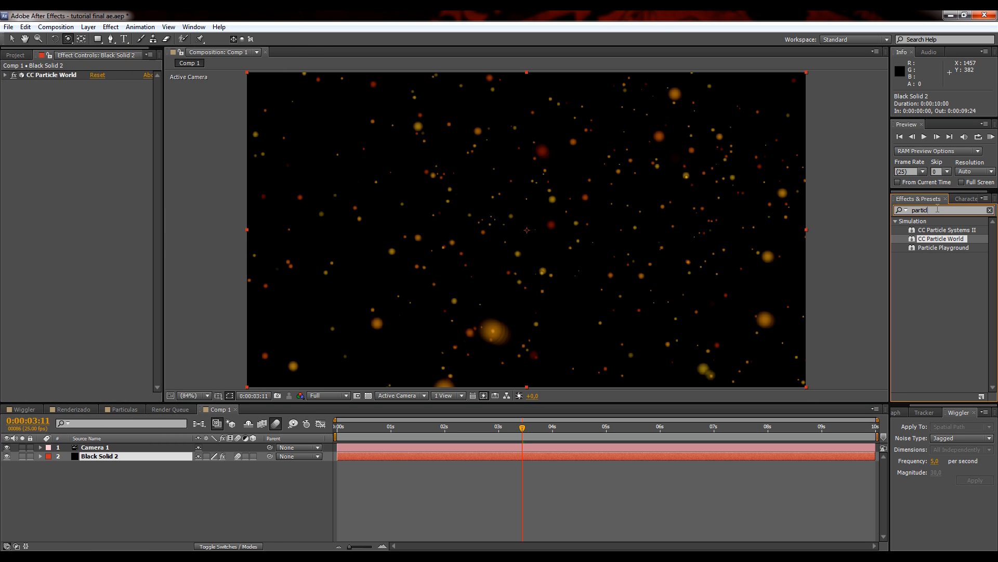
{"action": "type", "text": "glow"}
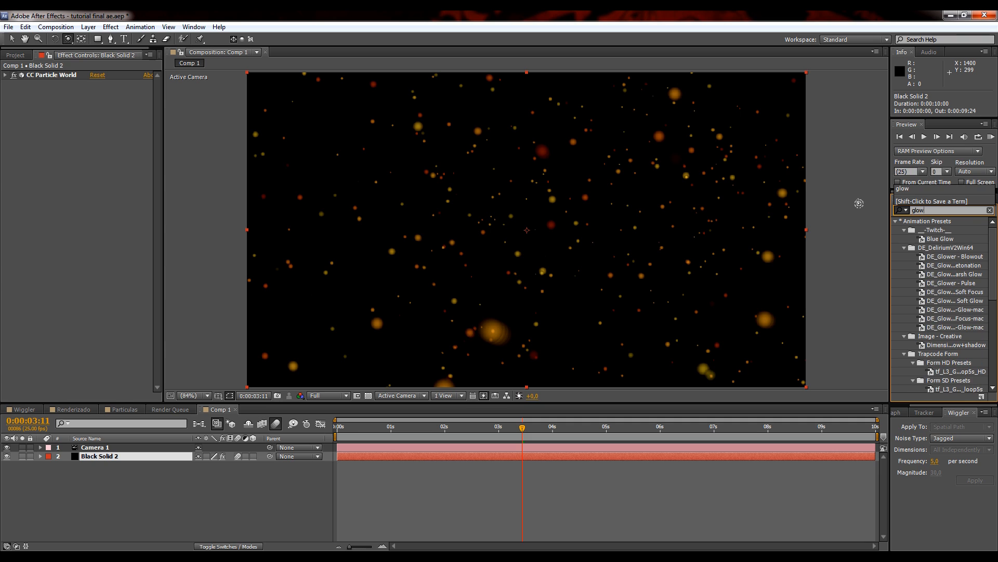
{"action": "left_click_drag", "start_coordinate": [992, 262], "coordinate": [992, 367]}
{"action": "left_click", "coordinate": [924, 370]}
{"action": "left_click_drag", "start_coordinate": [927, 372], "coordinate": [619, 295]}
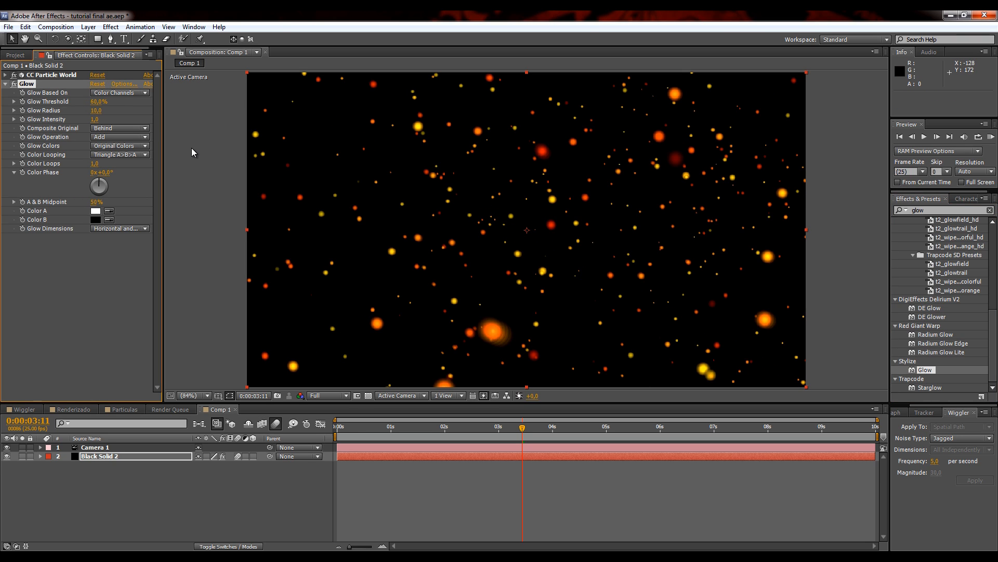
Set the Glow effect's threshold to 34.1%, radius to 2.0 and intensity to 1.7
{"action": "left_click_drag", "start_coordinate": [95, 104], "coordinate": [76, 114]}
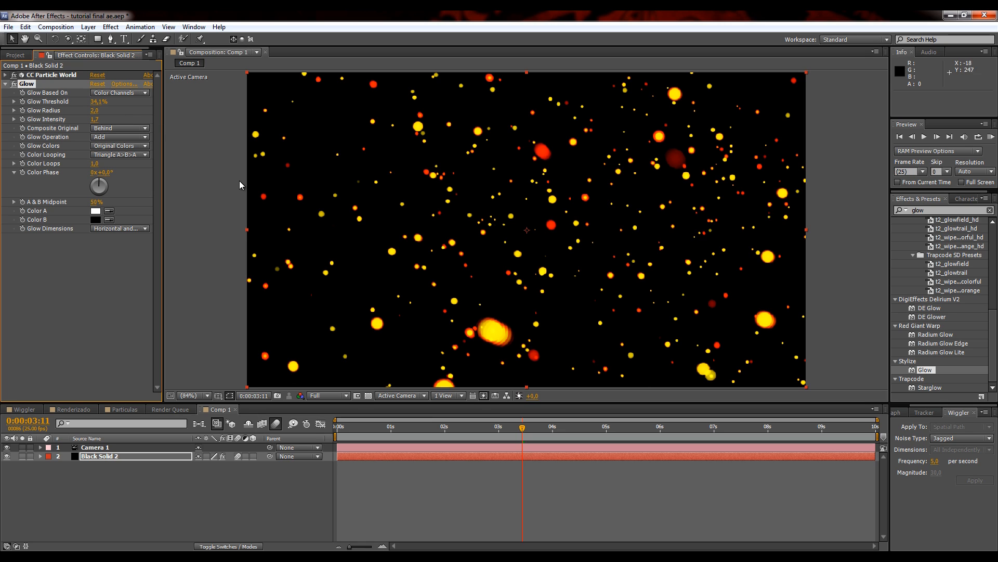
{"action": "left_click", "coordinate": [5, 84]}
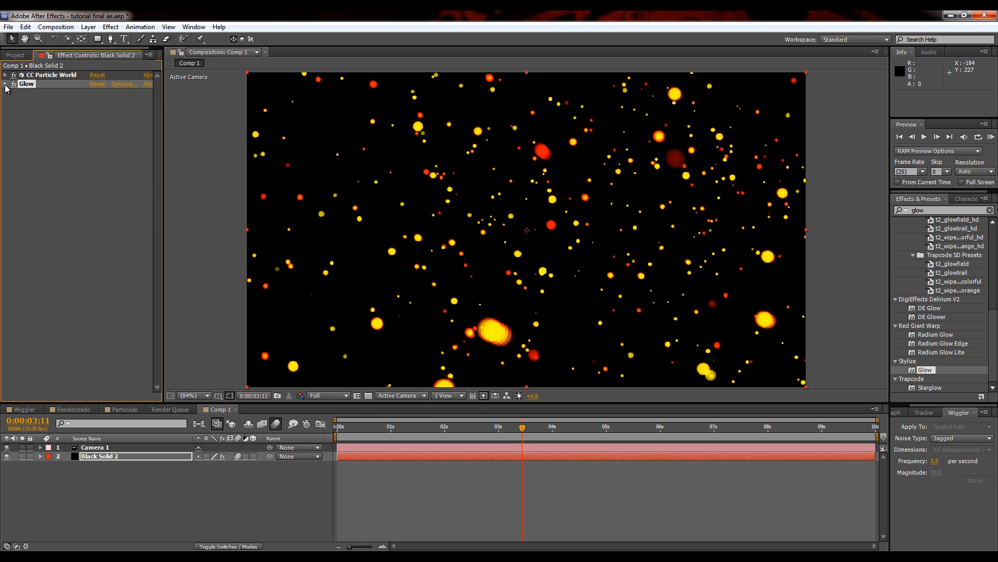
Apply the Trapcode Shine effect to Black Solid 2 with ray length 1.3 and boost light 8.2
{"action": "left_click", "coordinate": [925, 209]}
{"action": "type", "text": "shine"}
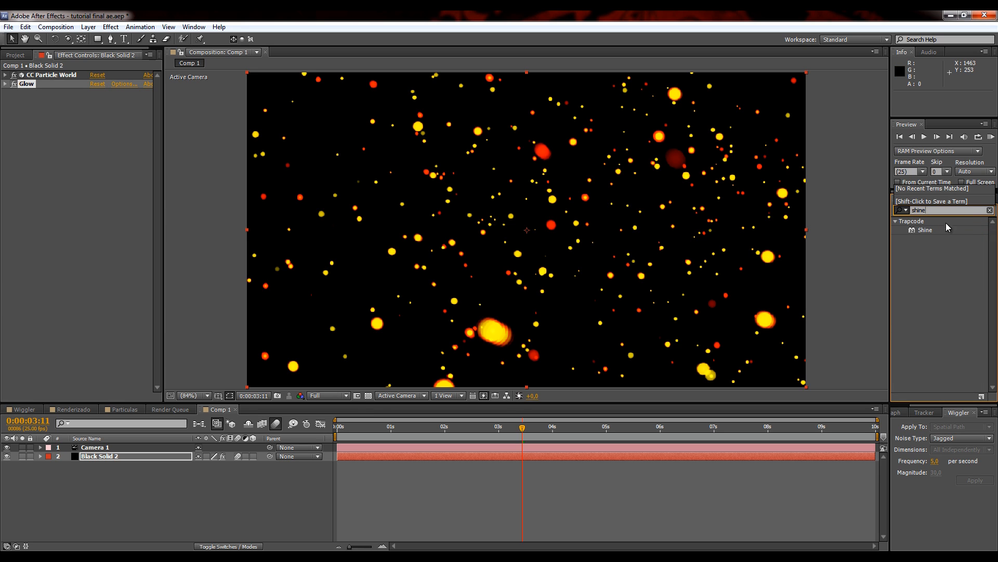
{"action": "left_click_drag", "start_coordinate": [930, 230], "coordinate": [657, 224]}
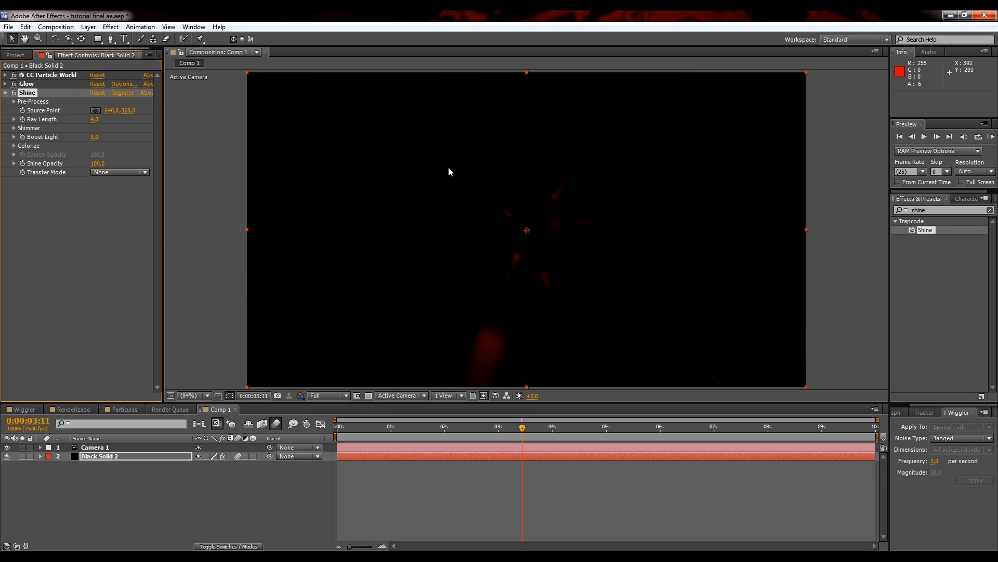
{"action": "left_click_drag", "start_coordinate": [94, 119], "coordinate": [73, 122]}
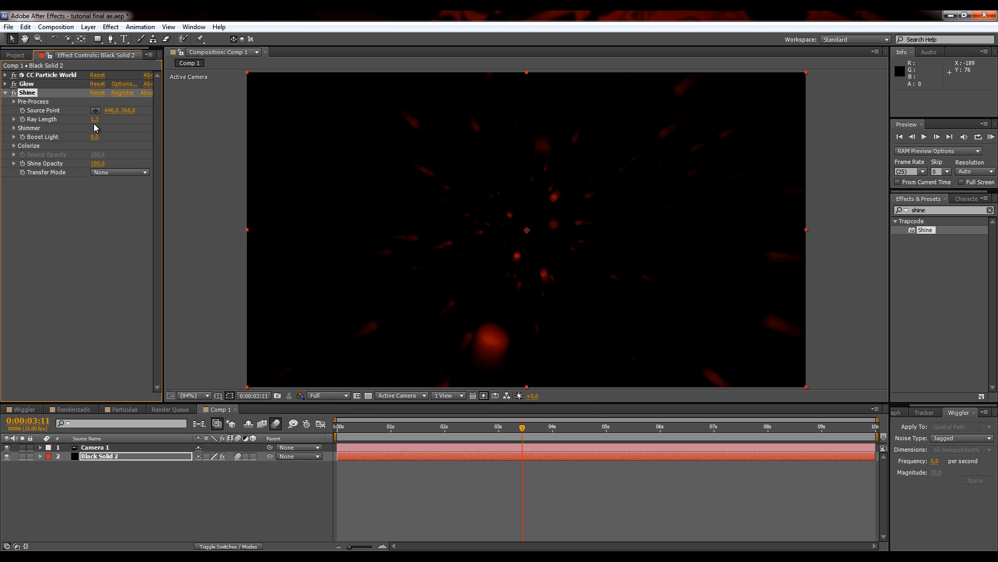
{"action": "left_click_drag", "start_coordinate": [96, 138], "coordinate": [156, 156]}
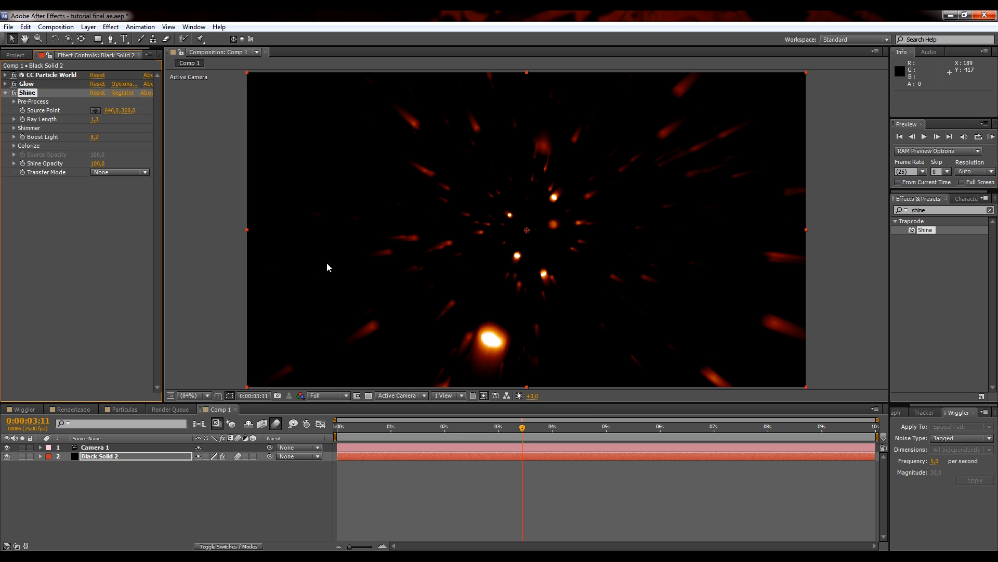
{"action": "left_click", "coordinate": [5, 93]}
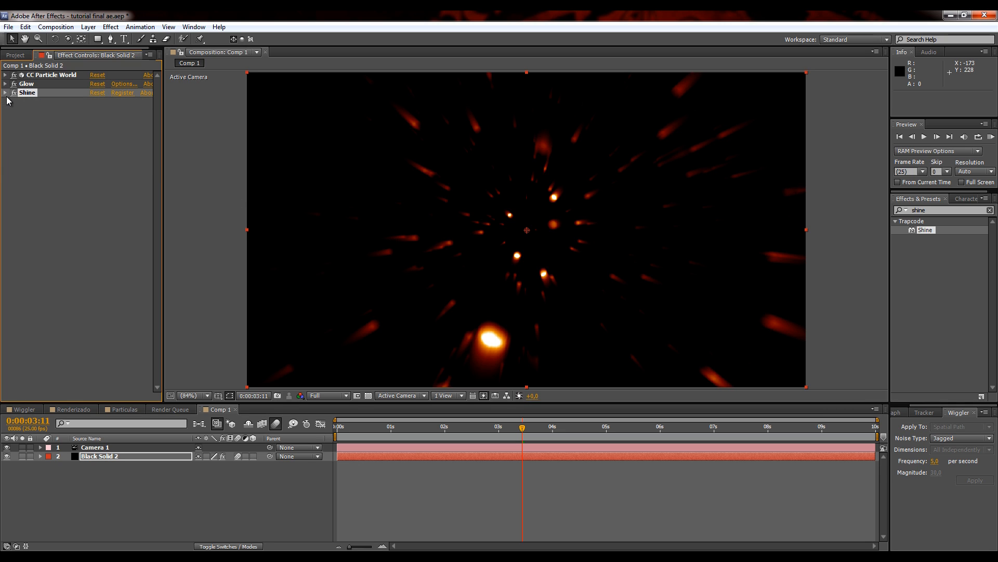
Apply the Wiggler to Camera 1's Position keyframes with magnitude 100 and a frequency of 1 per second
{"action": "left_click", "coordinate": [84, 124]}
{"action": "left_click", "coordinate": [94, 448]}
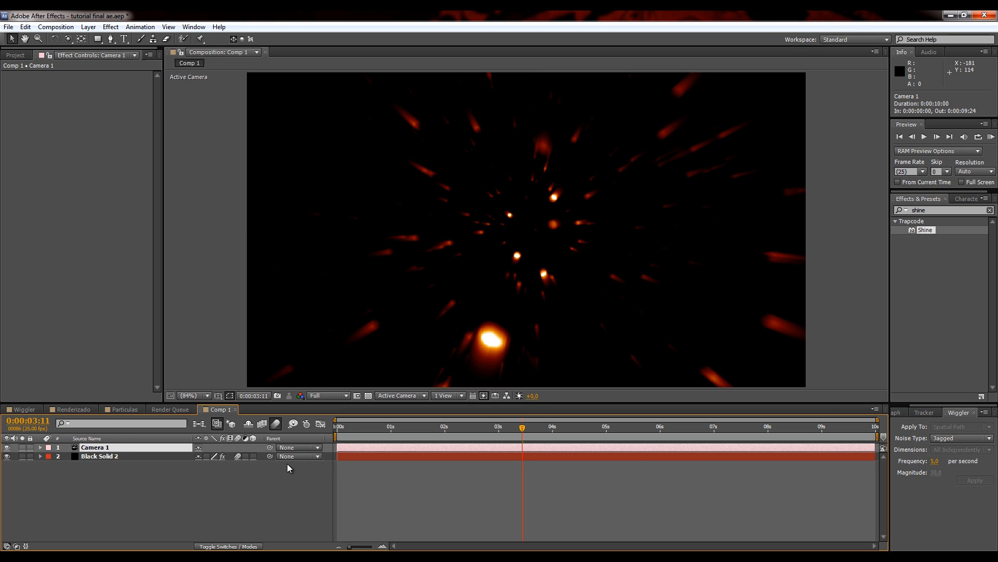
{"action": "left_click", "coordinate": [41, 446]}
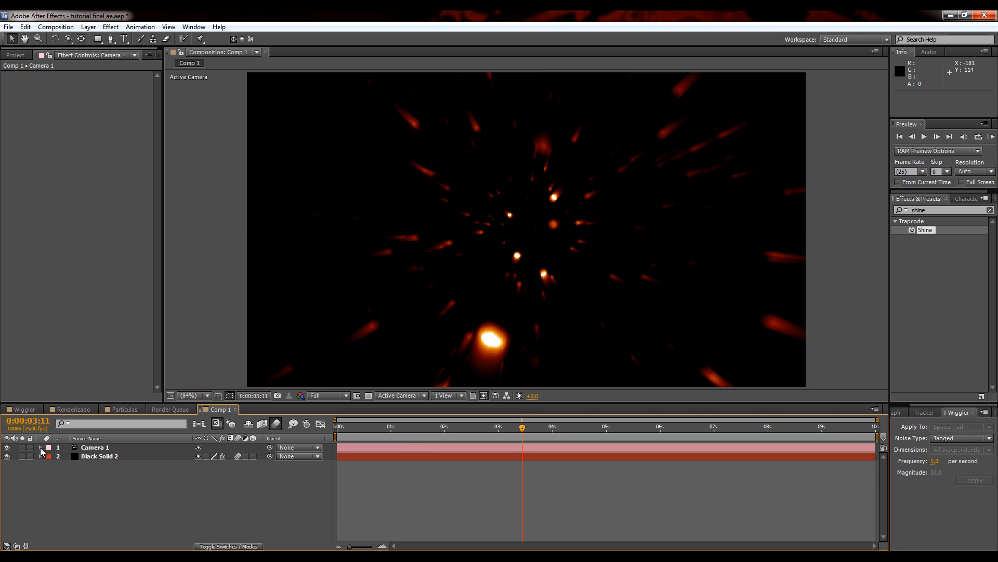
{"action": "left_click", "coordinate": [41, 447]}
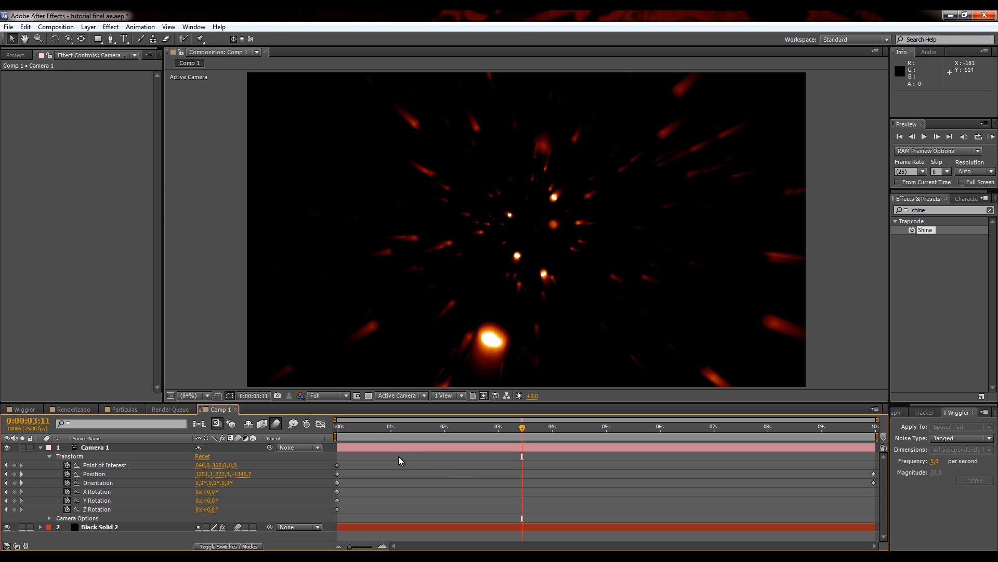
{"action": "left_click", "coordinate": [94, 474]}
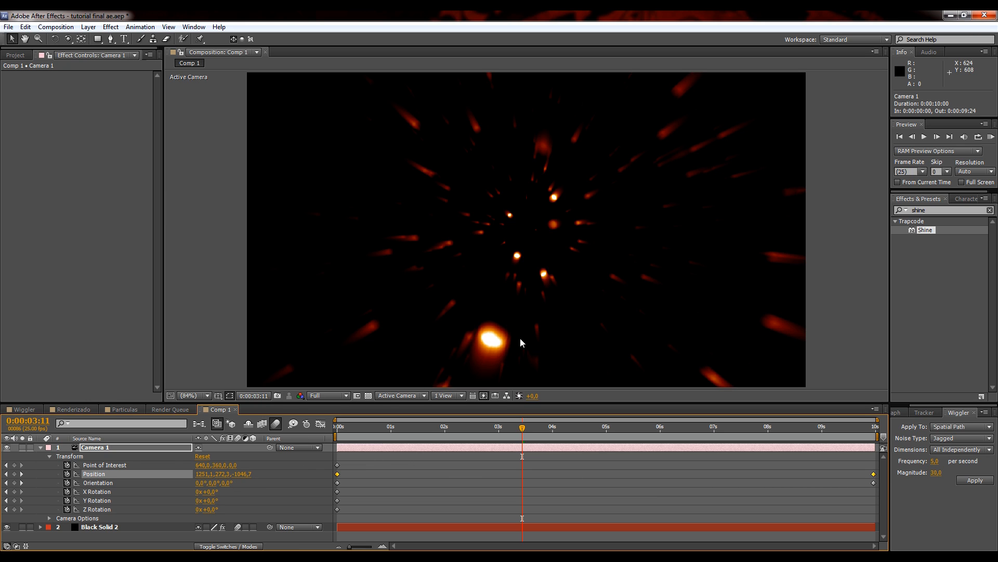
{"action": "left_click", "coordinate": [937, 472]}
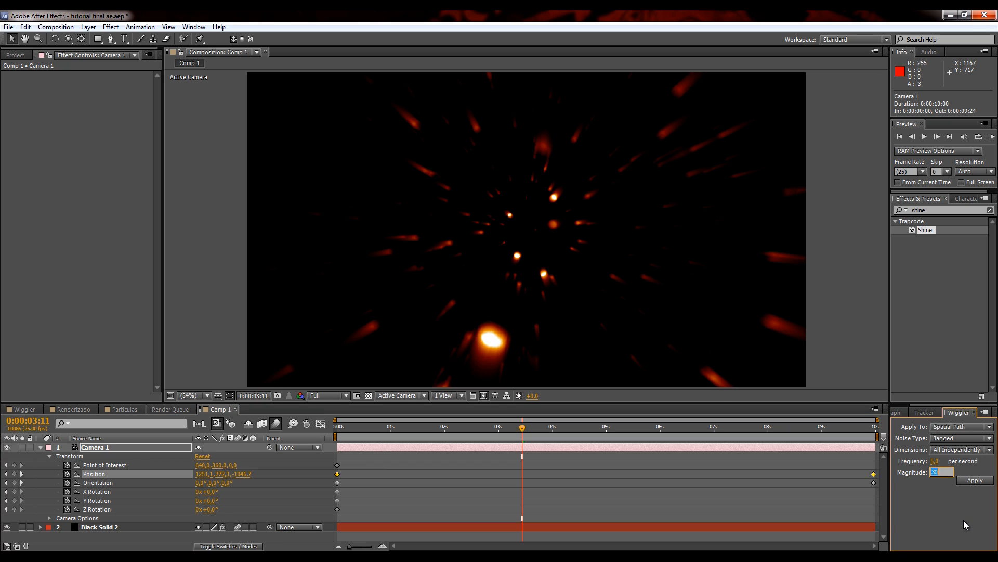
{"action": "type", "text": "100"}
{"action": "key", "text": "Return"}
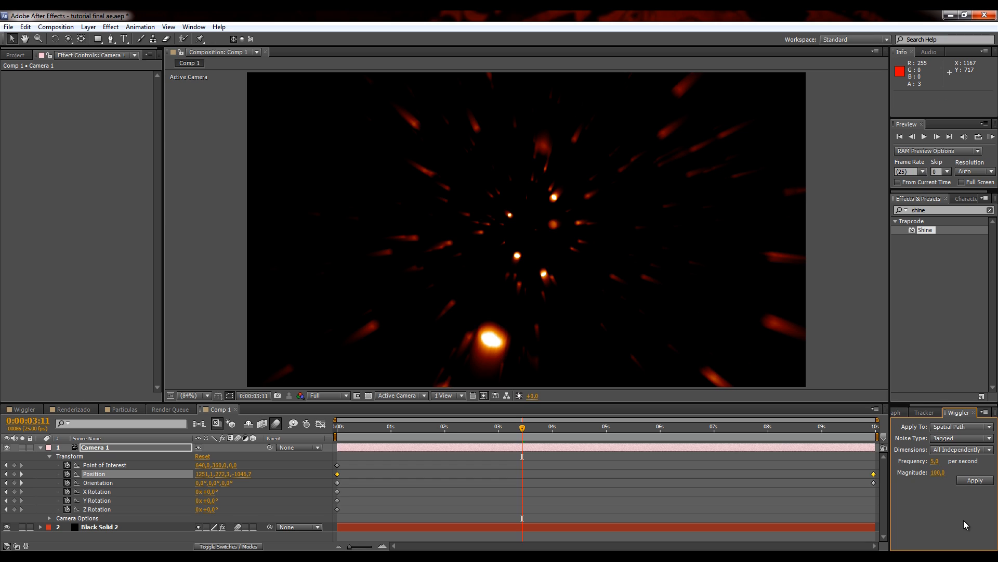
{"action": "left_click", "coordinate": [935, 460]}
{"action": "type", "text": "1"}
{"action": "key", "text": "Return"}
{"action": "left_click", "coordinate": [976, 480]}
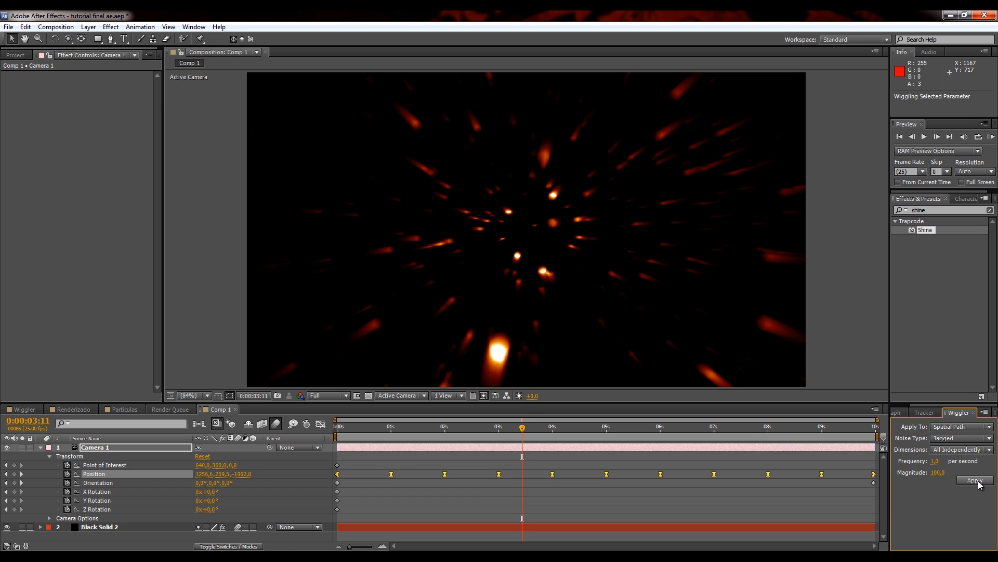
Preview the animation in Comp 1 and in the Particulas composition, inspecting Particulas frames up to 0:00:03:12
{"action": "key", "text": "KP_0"}
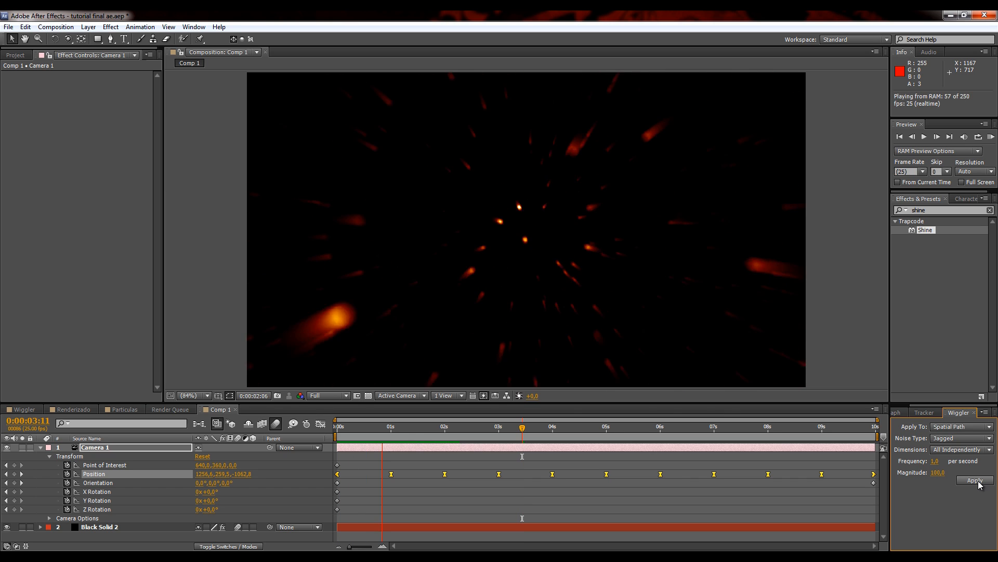
{"action": "key", "text": "space"}
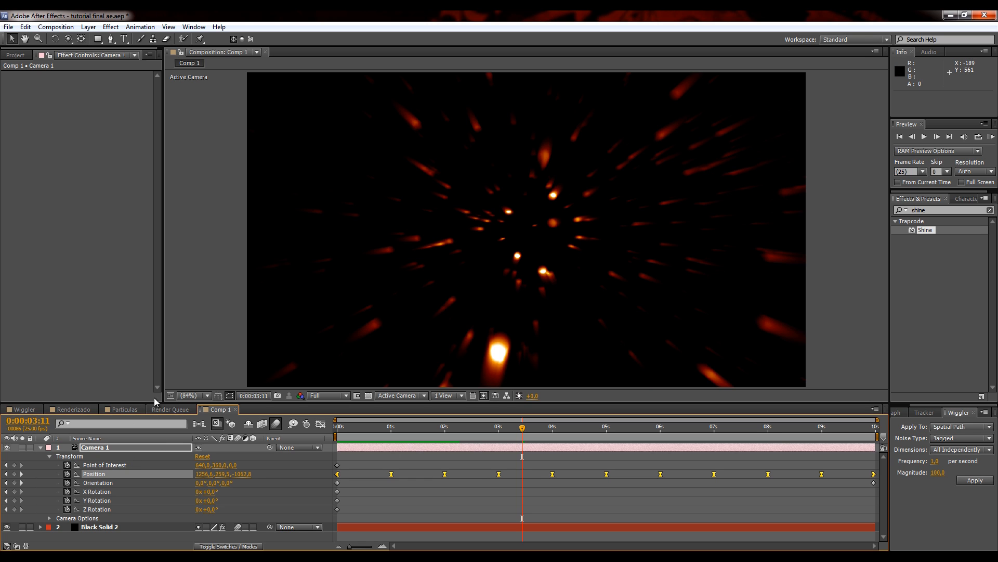
{"action": "left_click", "coordinate": [122, 409]}
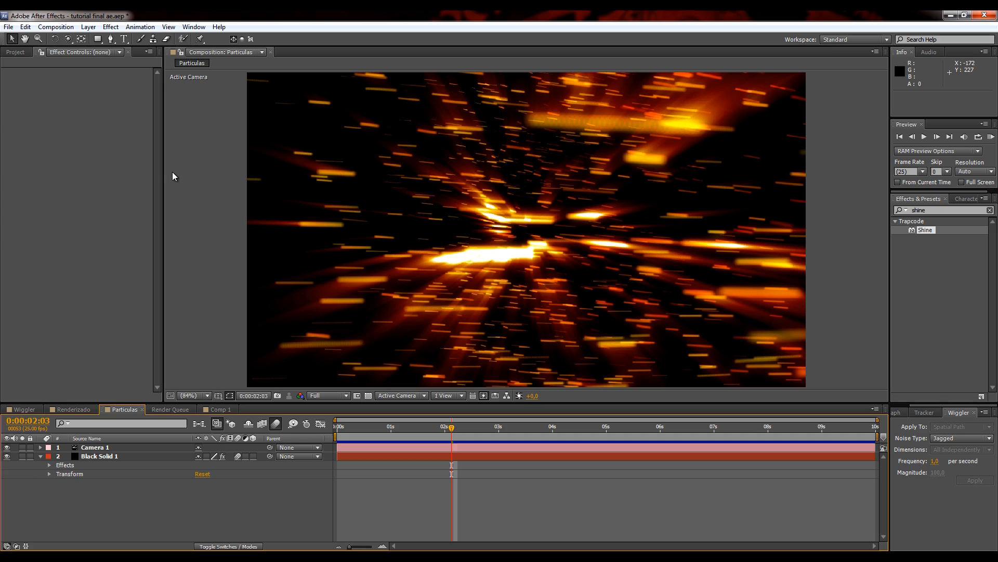
{"action": "key", "text": "KP_0"}
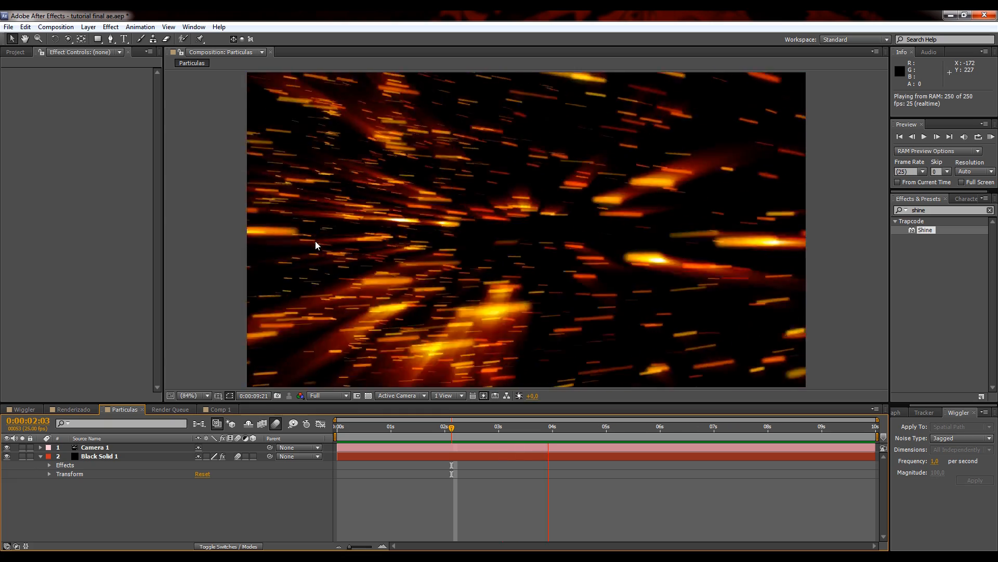
{"action": "key", "text": "space"}
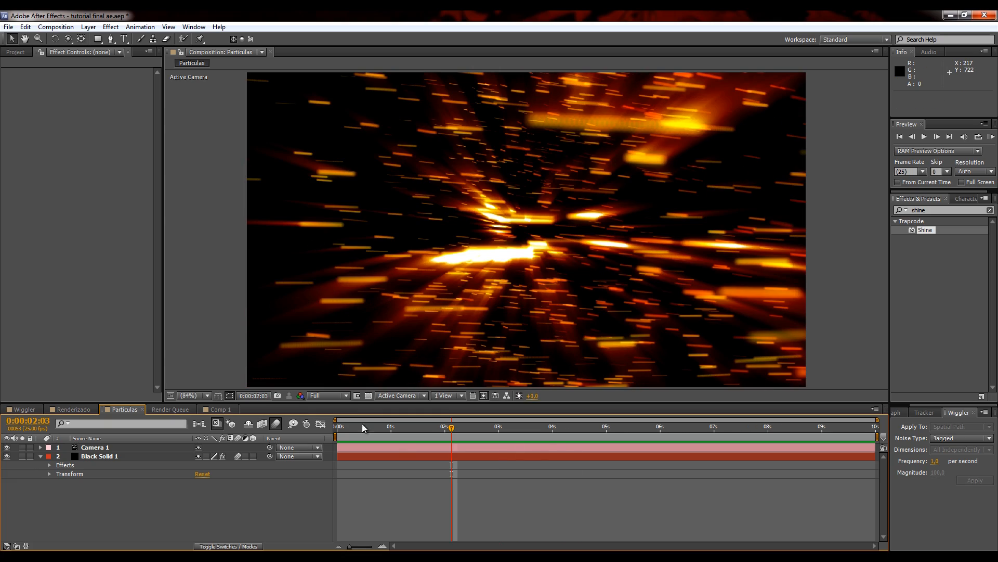
{"action": "left_click_drag", "start_coordinate": [389, 428], "coordinate": [503, 446]}
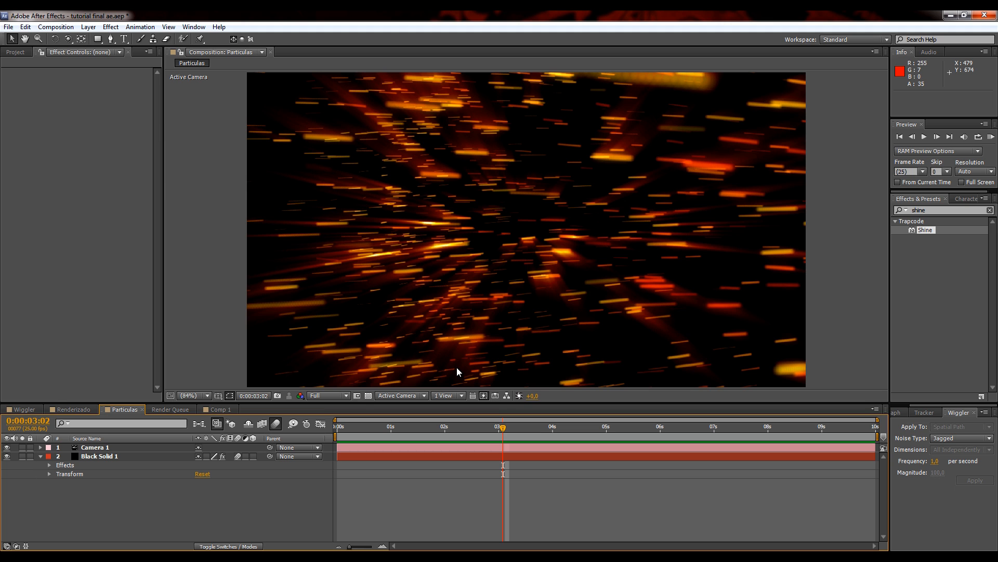
{"action": "left_click_drag", "start_coordinate": [502, 428], "coordinate": [525, 433]}
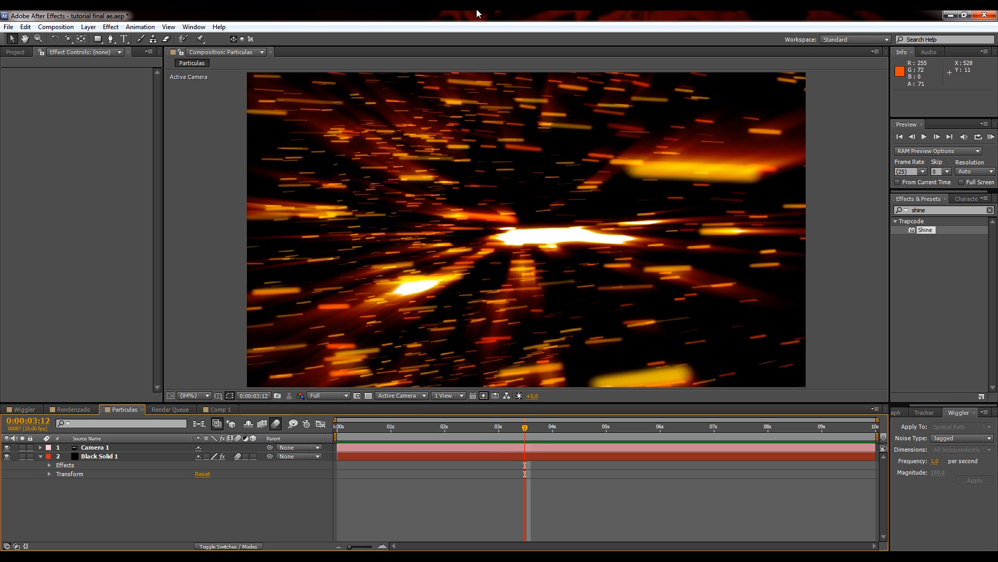